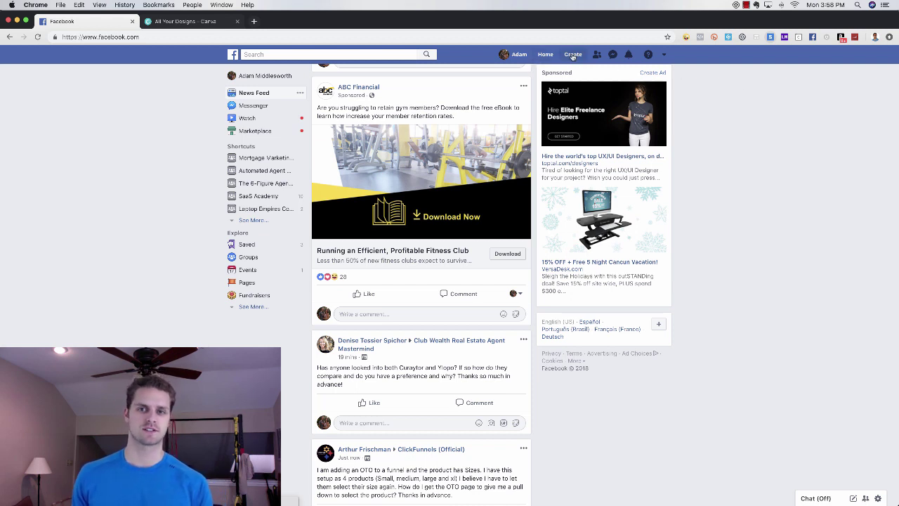
# - Start a new Facebook Page from the Create menu
pyautogui.click(573, 55)
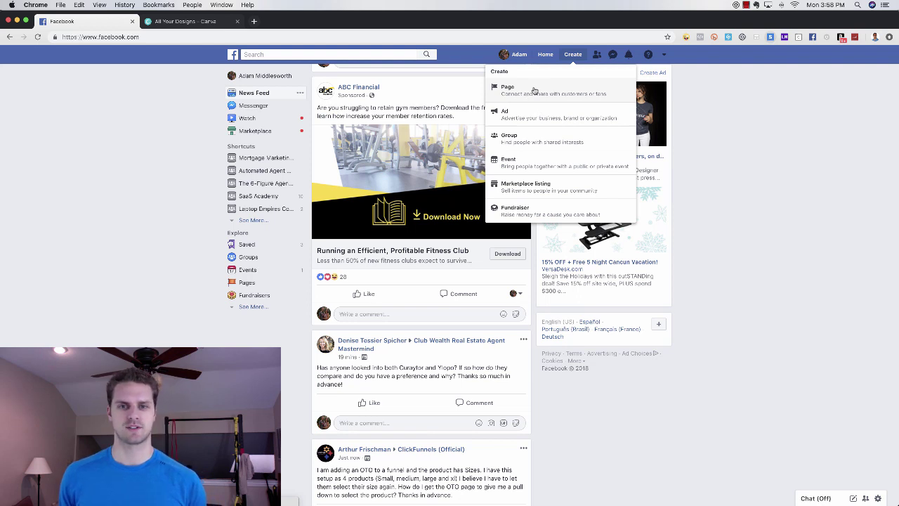
pyautogui.click(540, 90)
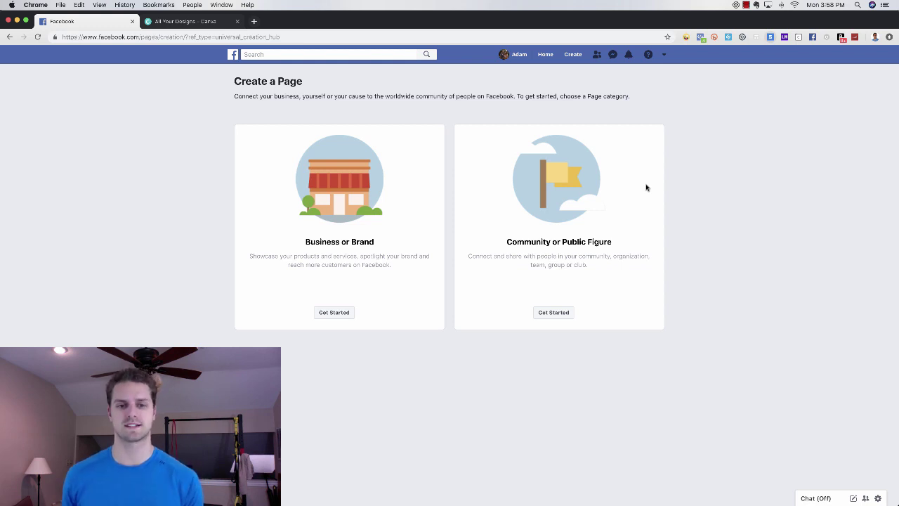
# - Start a Business or Brand Page and enter the owner's name as the Page name
pyautogui.click(333, 314)
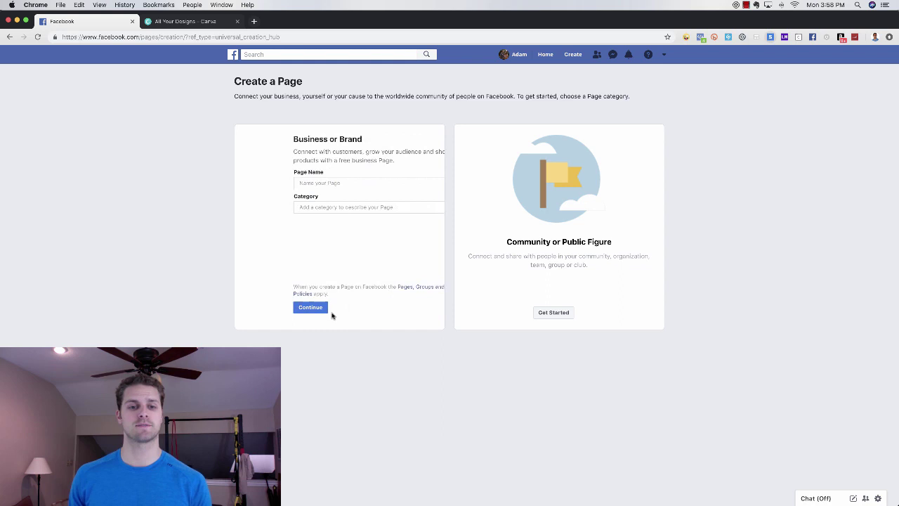
pyautogui.click(336, 182)
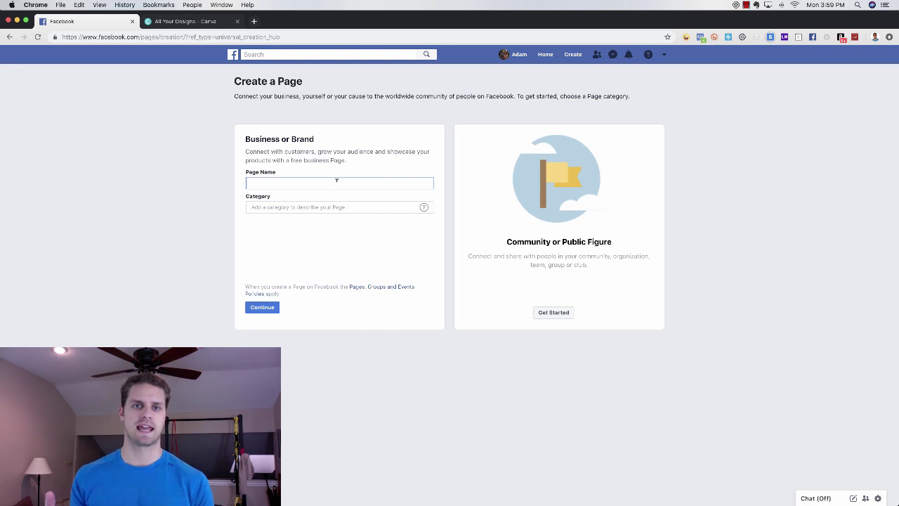
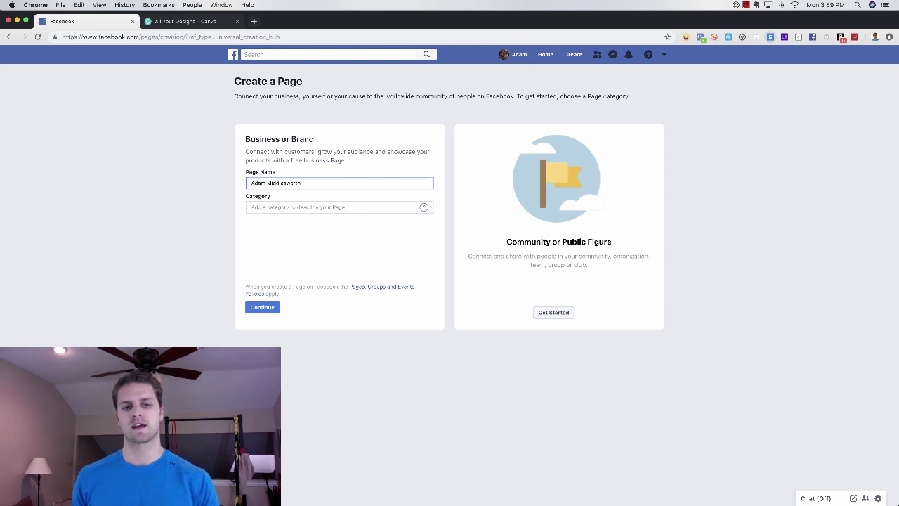
pyautogui.write(', REM')
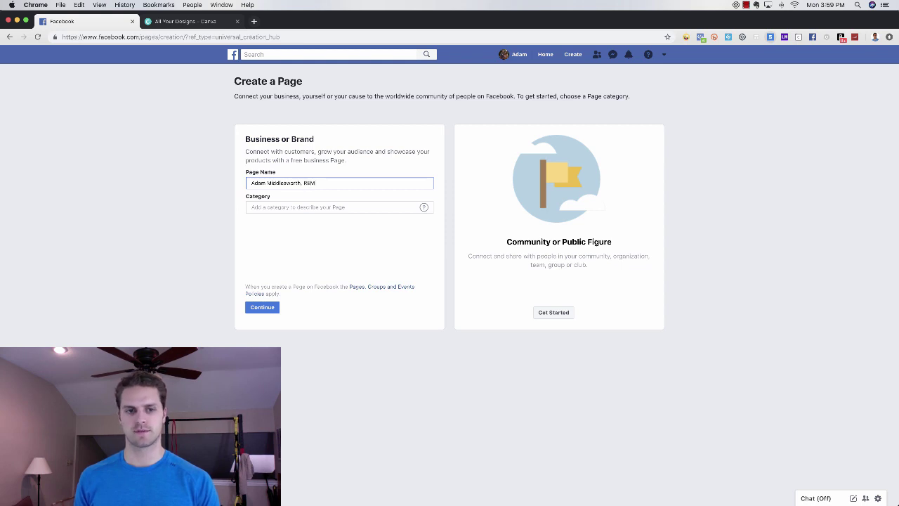
pyautogui.press('BackSpace')
pyautogui.press('BackSpace')
pyautogui.press('BackSpace')
pyautogui.press('BackSpace')
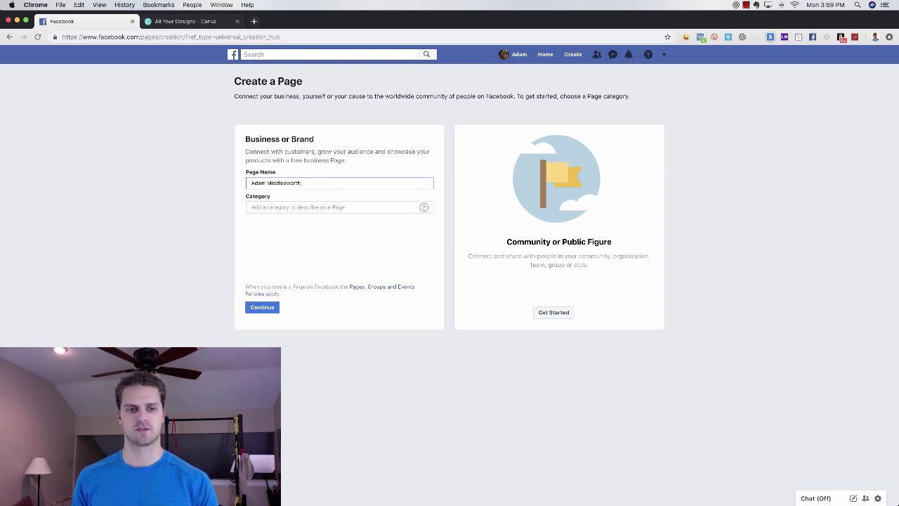
pyautogui.write('Ke')
pyautogui.press('BackSpace')
pyautogui.press('BackSpace')
pyautogui.press('BackSpace')
pyautogui.press('BackSpace')
pyautogui.press('BackSpace')
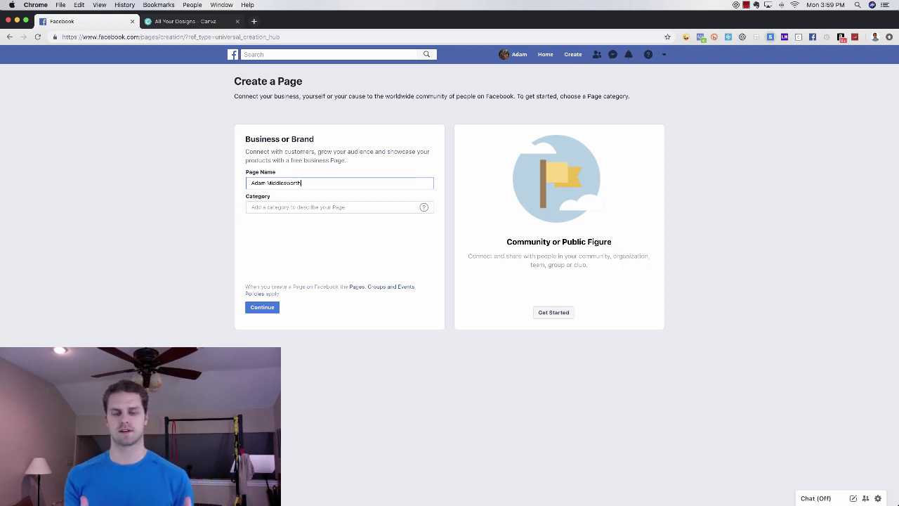
# - Search the categories and set the Page category to Real Estate Agent
pyautogui.click(324, 207)
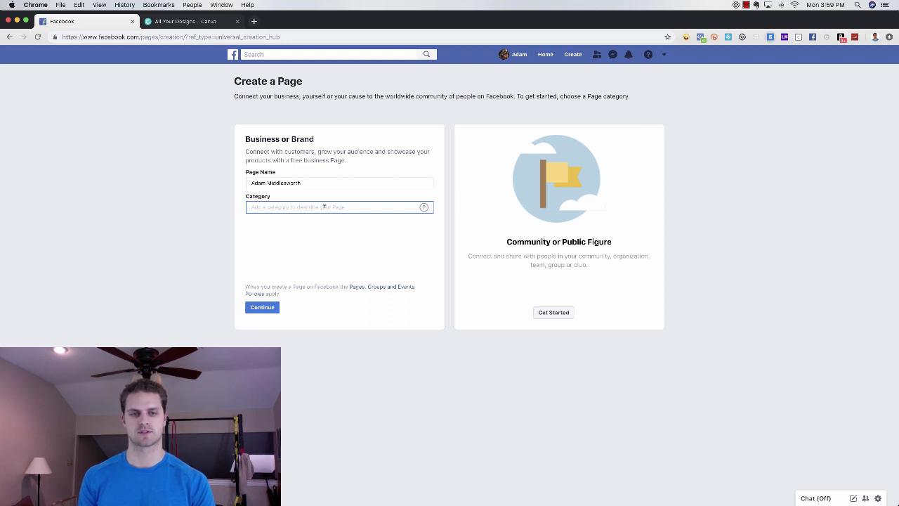
pyautogui.write('f')
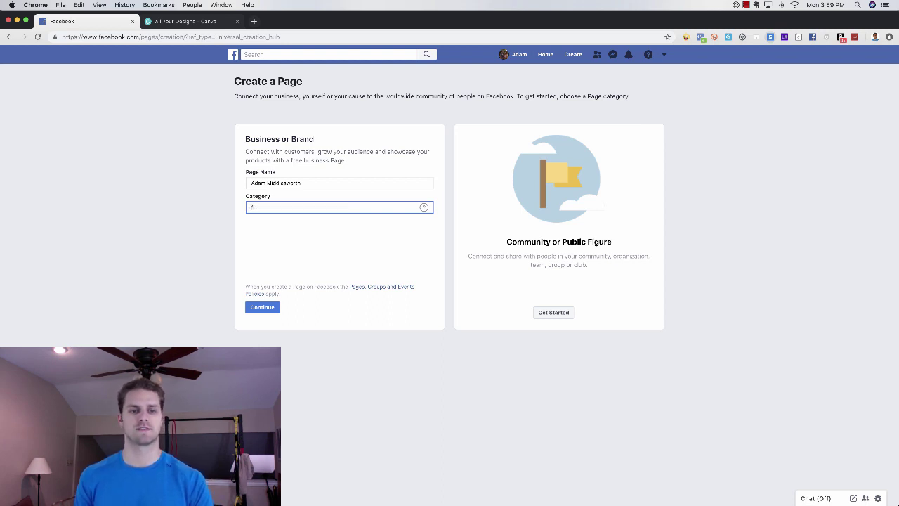
pyautogui.write('itness fac')
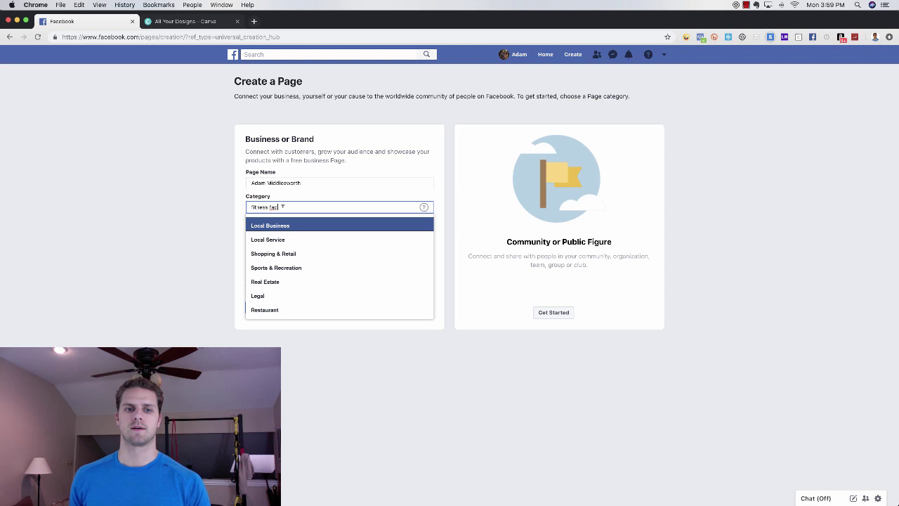
pyautogui.press('super+a')
pyautogui.write('dentist')
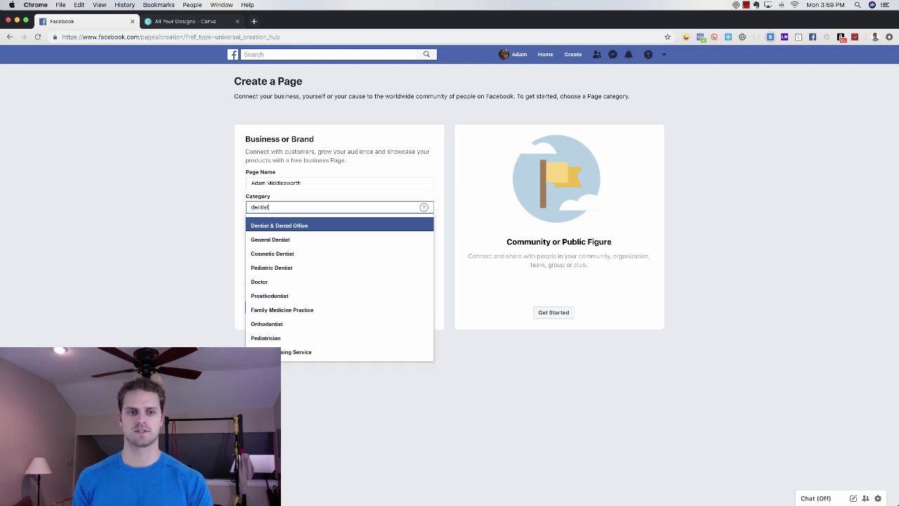
pyautogui.press('super+a')
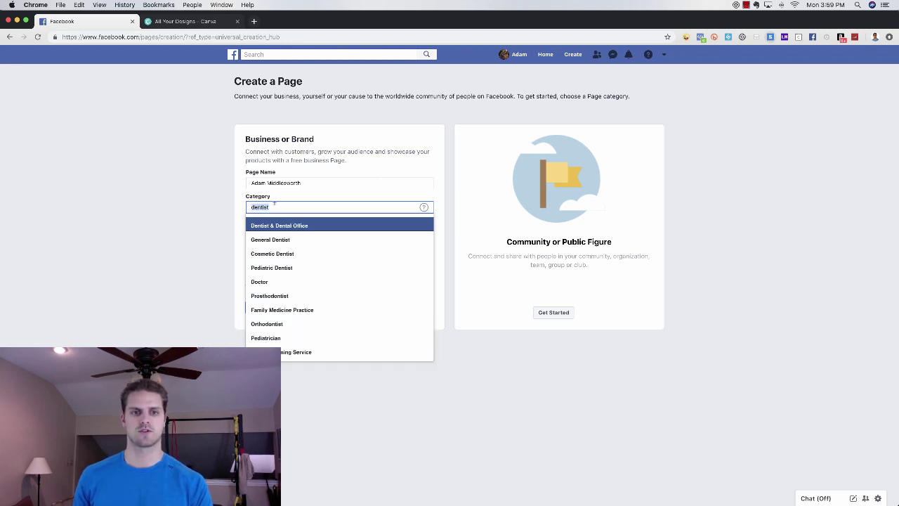
pyautogui.press('BackSpace')
pyautogui.write('real es')
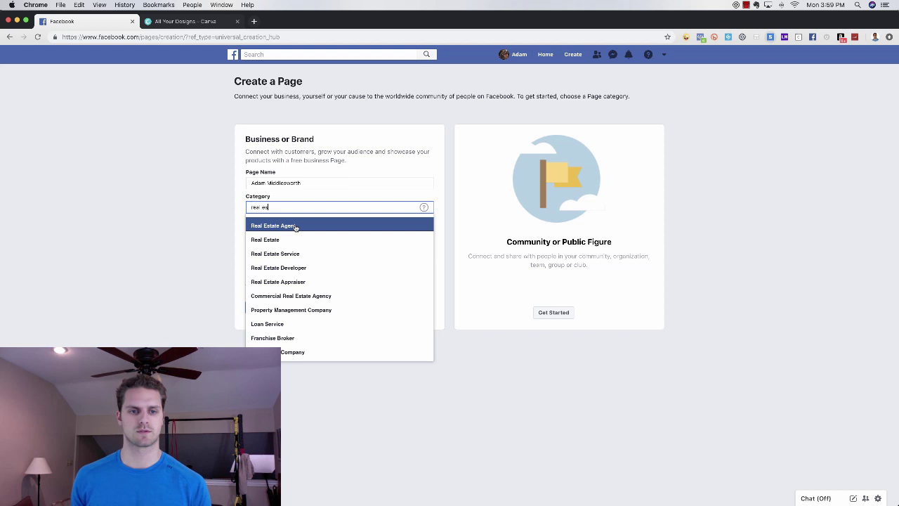
pyautogui.click(292, 226)
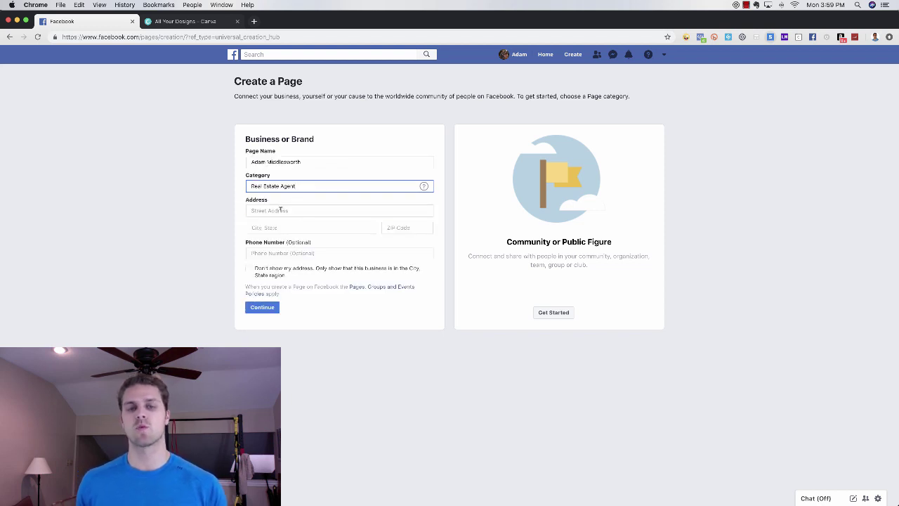
# - Enter the business street address, city and ZIP code, and hide the address on the Page
pyautogui.click(280, 210)
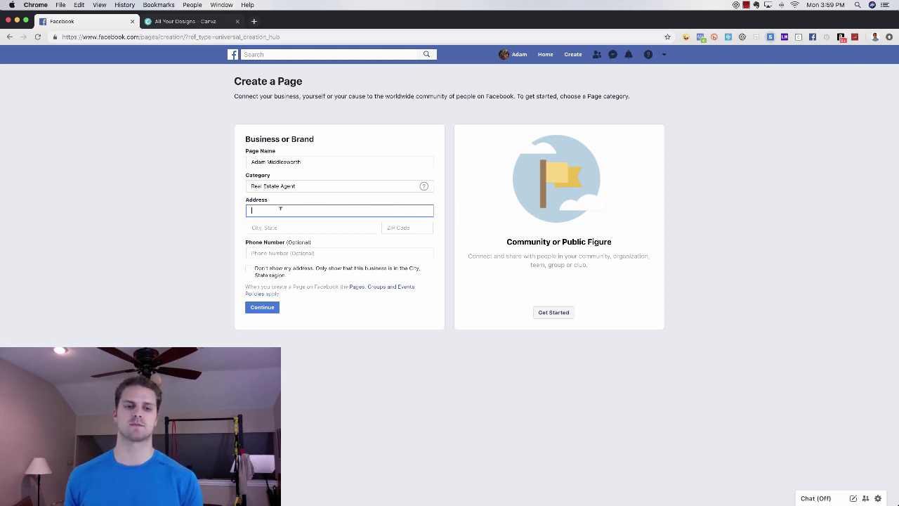
pyautogui.click(249, 269)
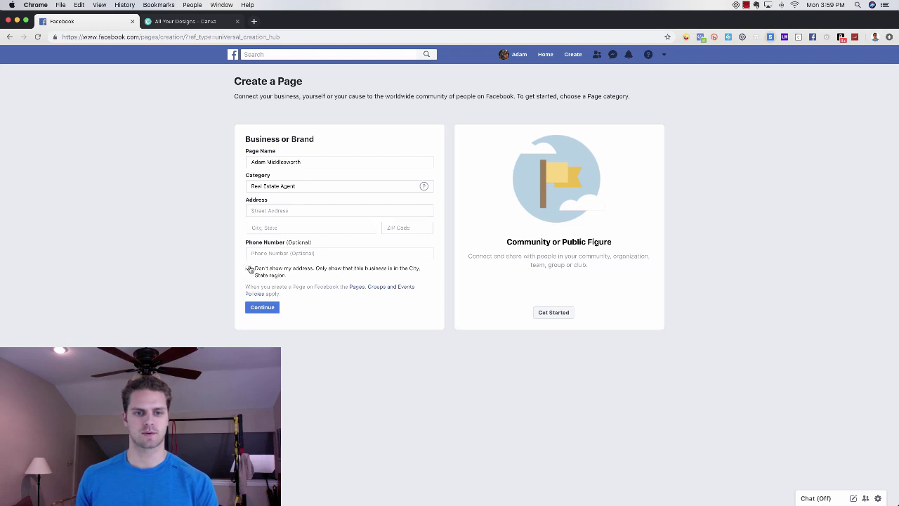
pyautogui.click(263, 308)
pyautogui.click(276, 236)
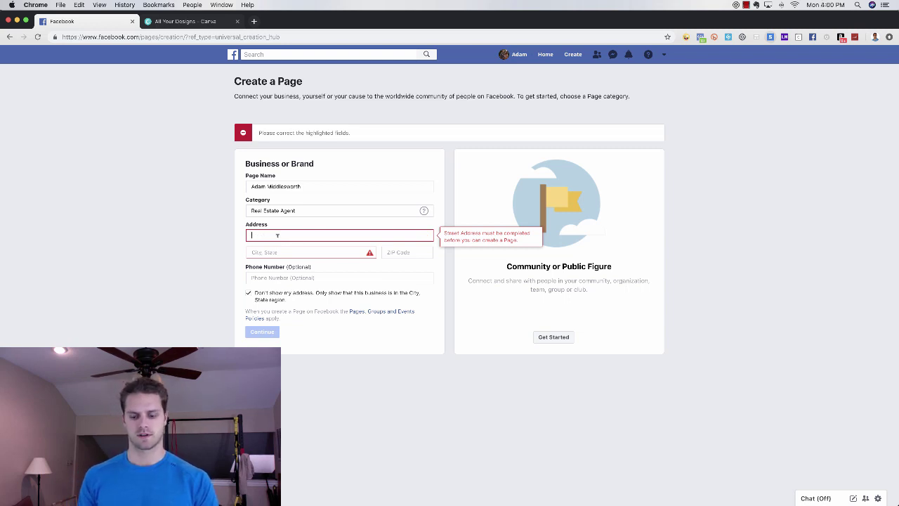
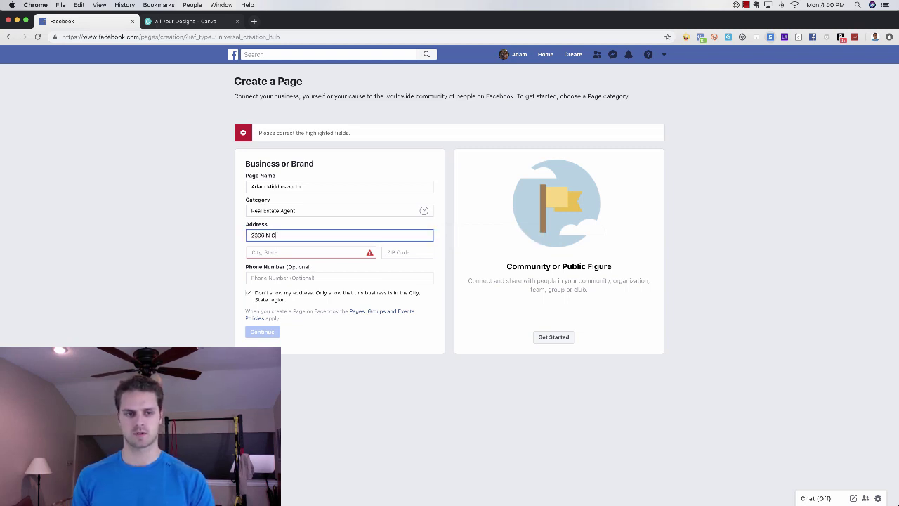
pyautogui.press('Tab')
pyautogui.write('C')
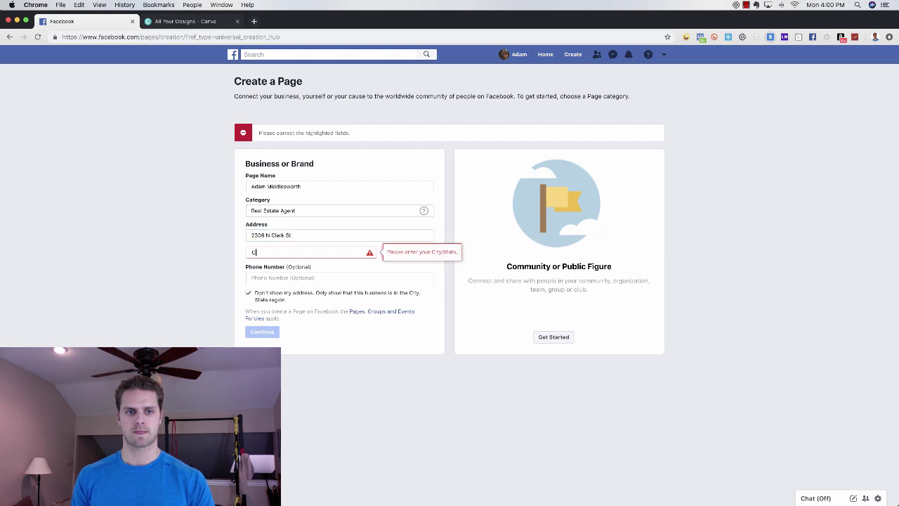
pyautogui.write('hicago')
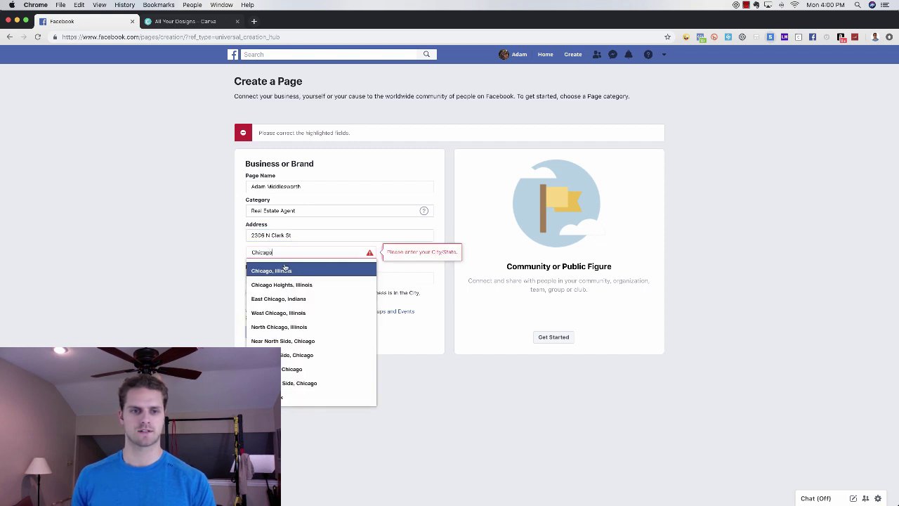
pyautogui.click(284, 265)
pyautogui.click(405, 227)
pyautogui.write('606')
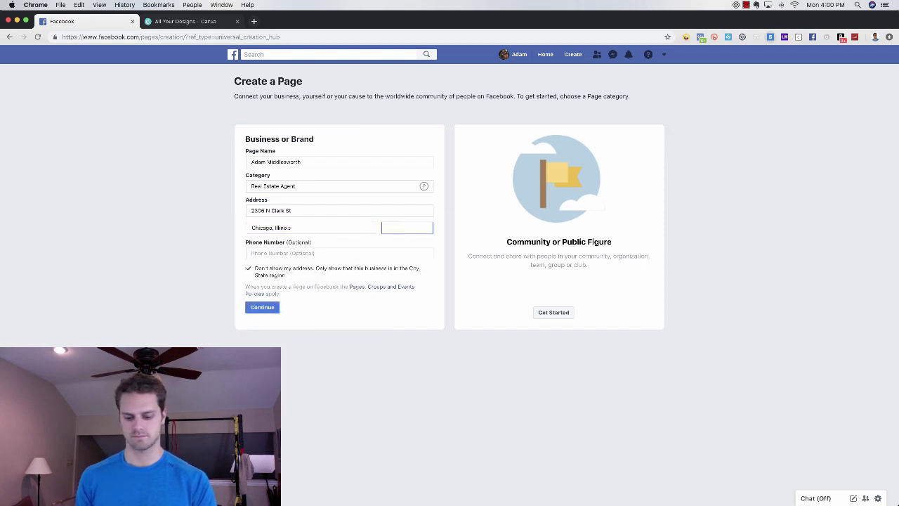
pyautogui.write('14')
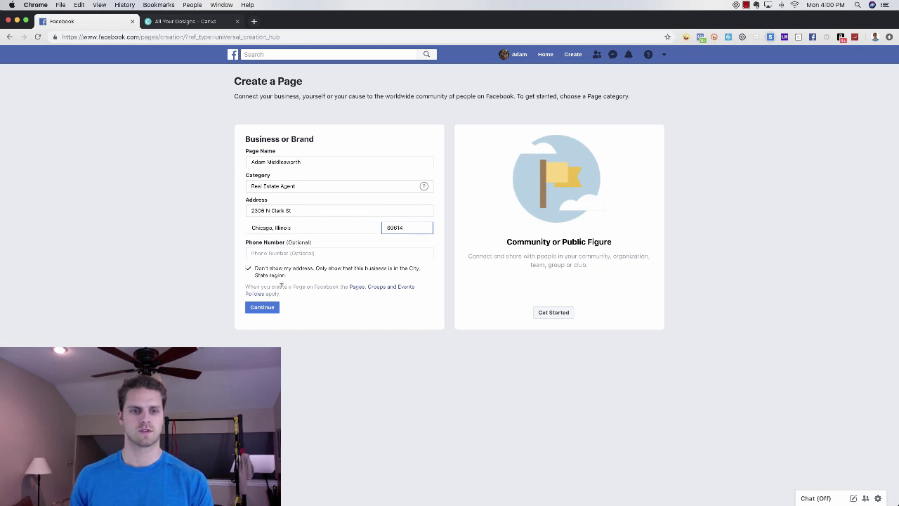
pyautogui.click(269, 308)
# - Append 'Realtor' to the Page name and create the Page
pyautogui.click(316, 184)
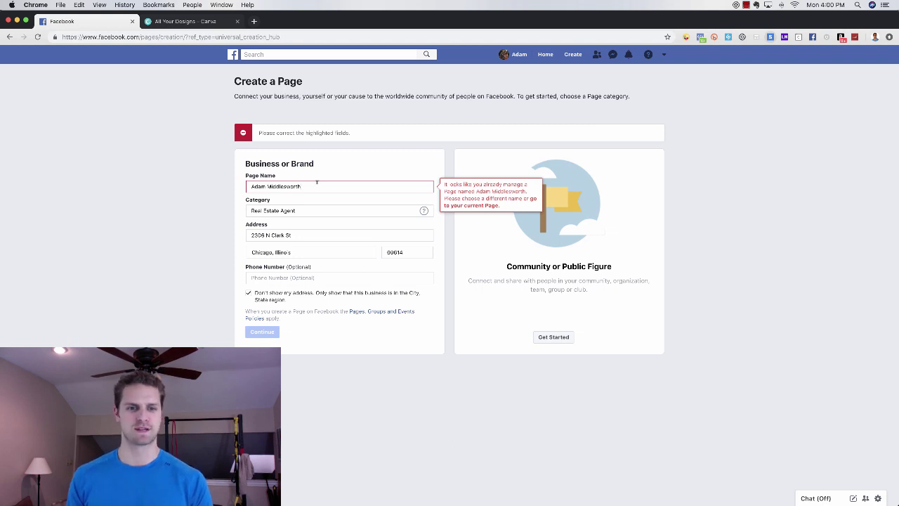
pyautogui.write('Realt')
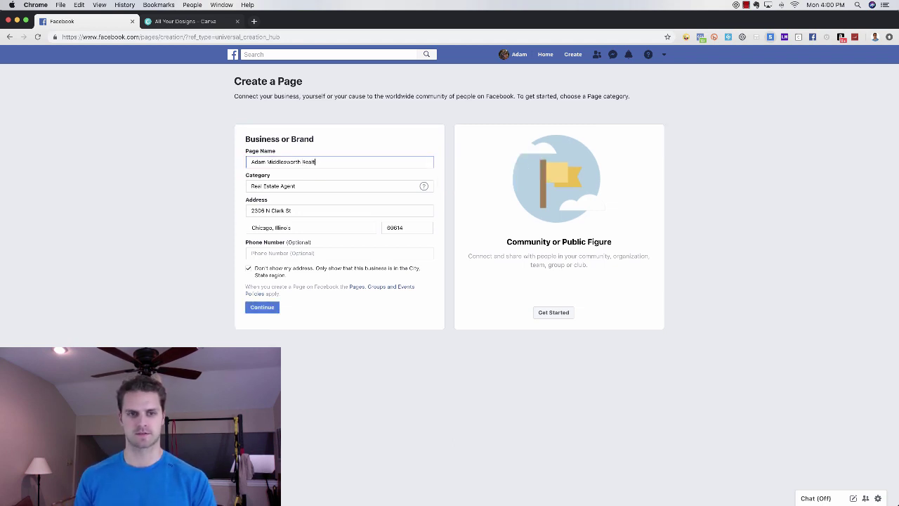
pyautogui.write('or')
pyautogui.click(262, 307)
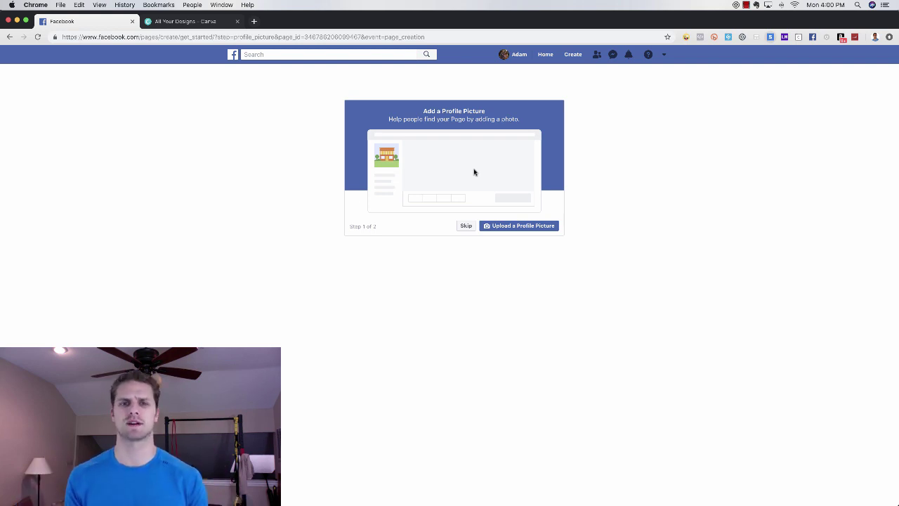
pyautogui.click(467, 227)
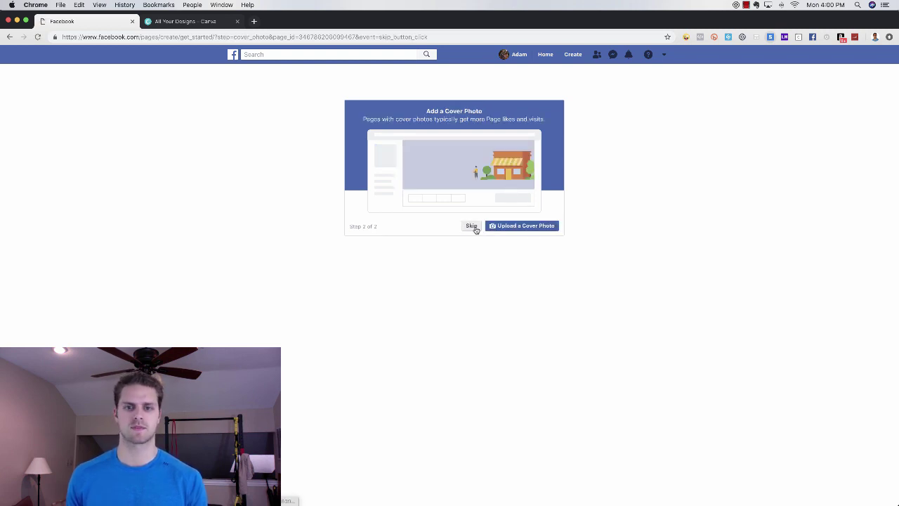
pyautogui.click(471, 227)
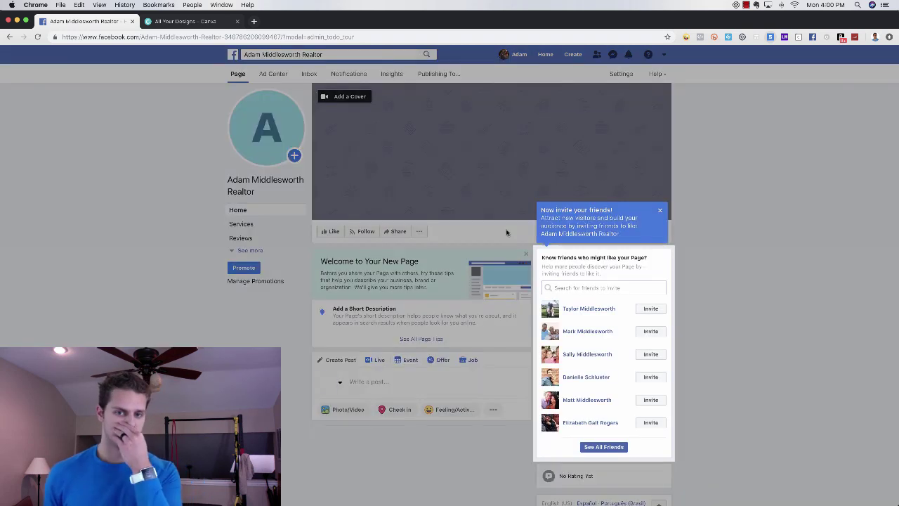
pyautogui.click(661, 211)
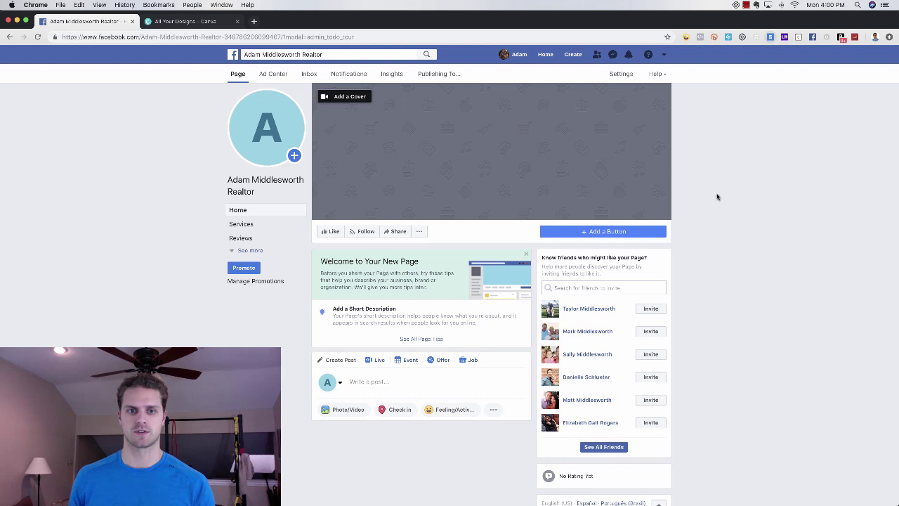
pyautogui.moveTo(267, 145)
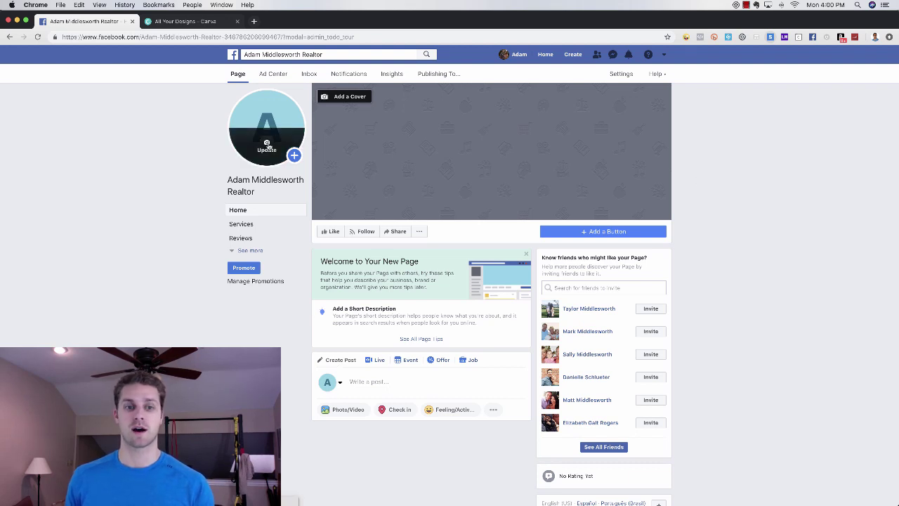
# - Create a 720×720 px custom design and place the uploaded headshot on it
pyautogui.click(203, 22)
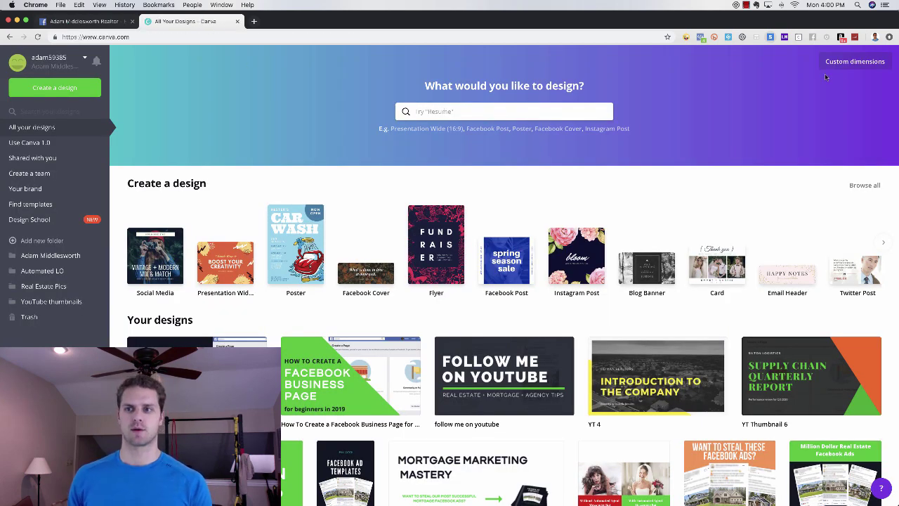
pyautogui.click(836, 69)
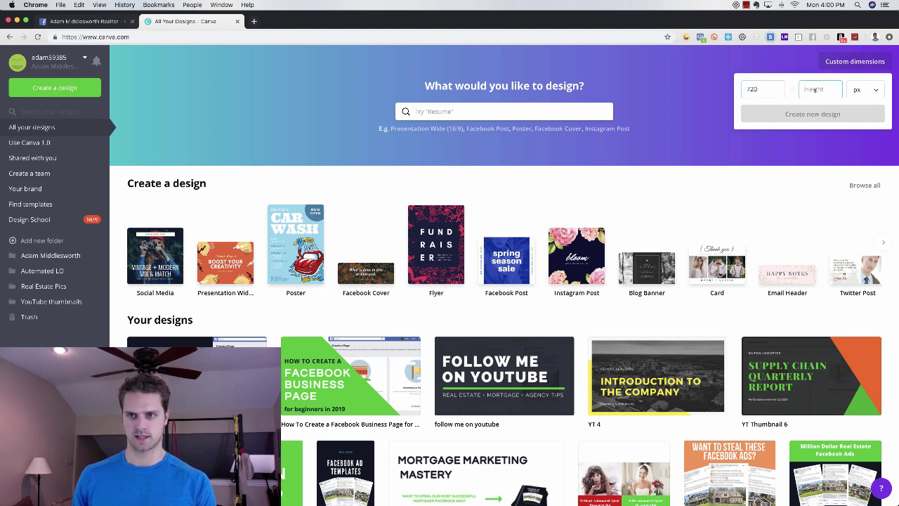
pyautogui.press('Return')
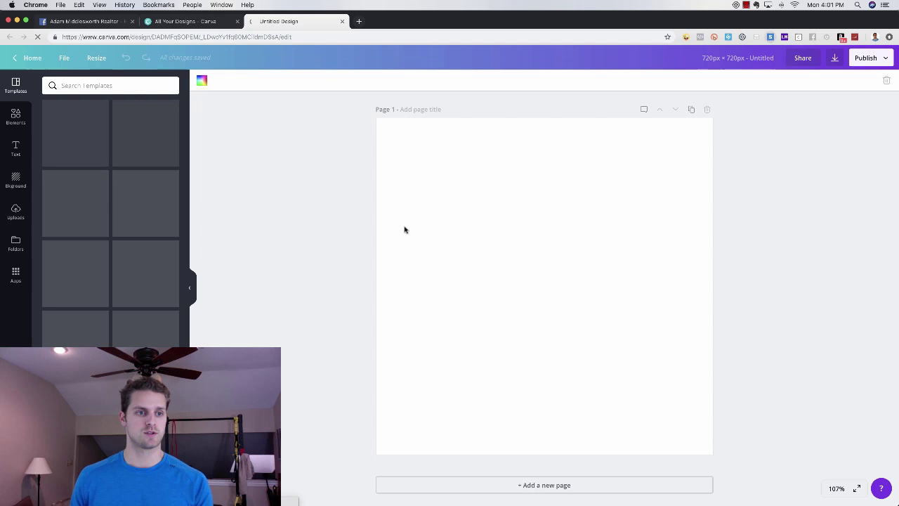
pyautogui.click(20, 210)
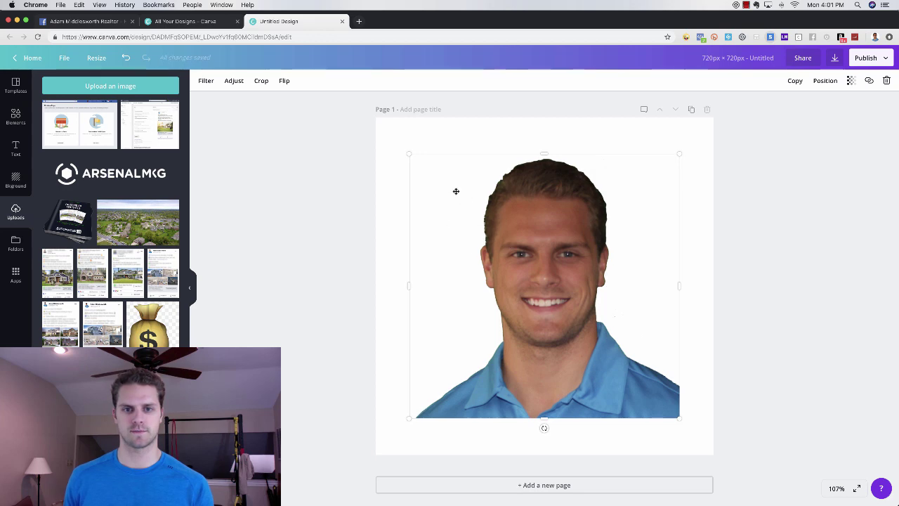
pyautogui.click(336, 166)
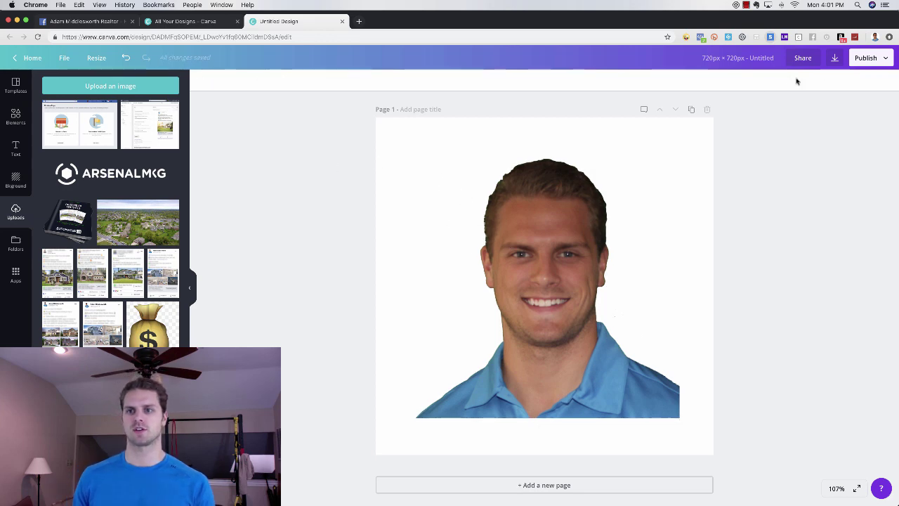
# - Title the design 'Profile Picture', download it as a PNG, and return to the home tab
pyautogui.click(834, 57)
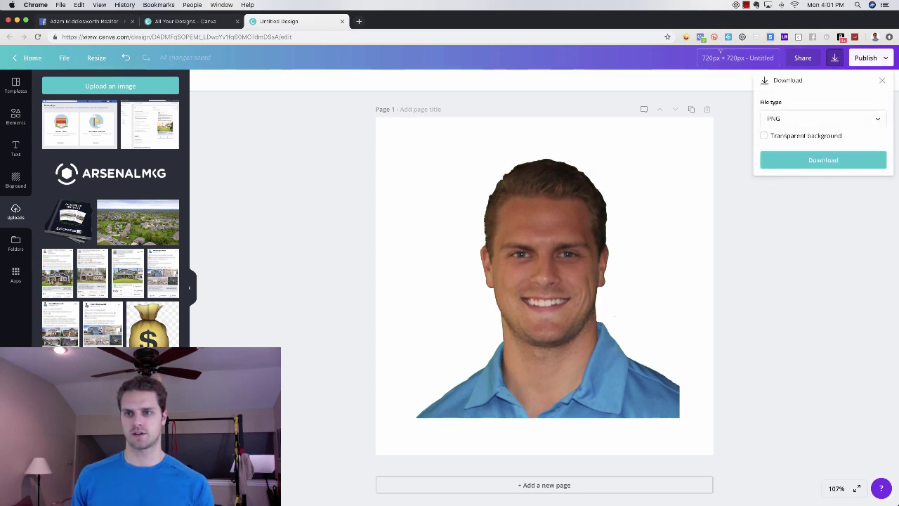
pyautogui.click(727, 57)
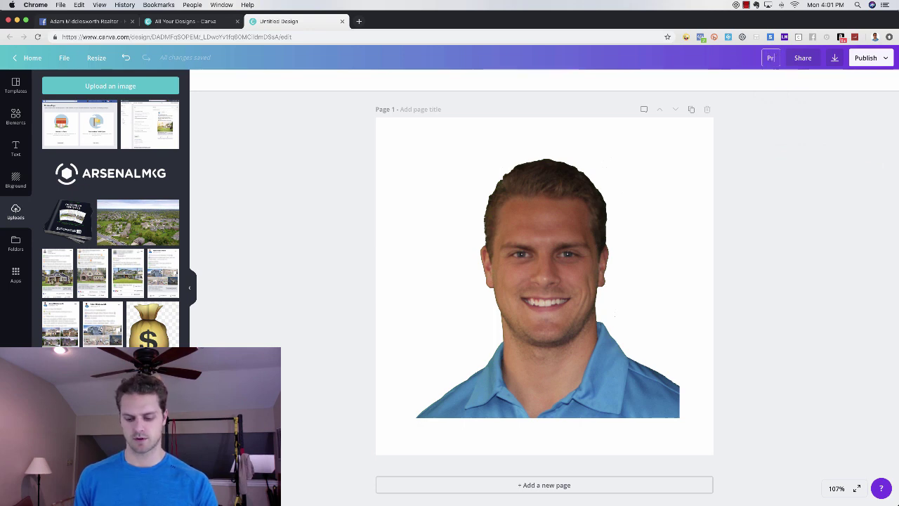
pyautogui.write('Profile Pictu')
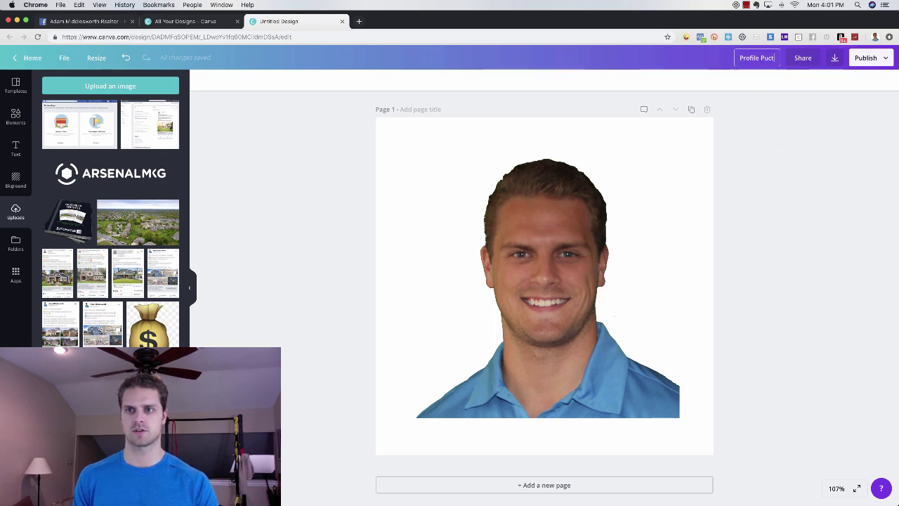
pyautogui.write('re')
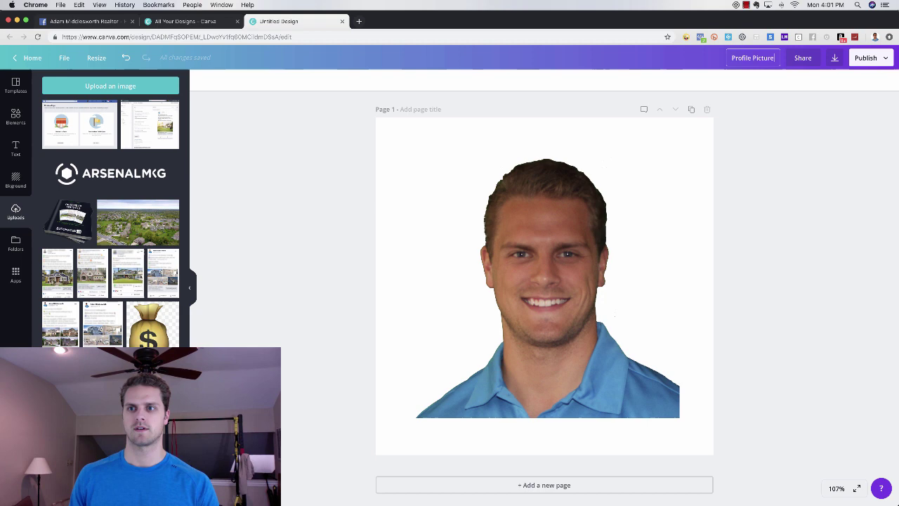
pyautogui.click(840, 60)
pyautogui.click(832, 166)
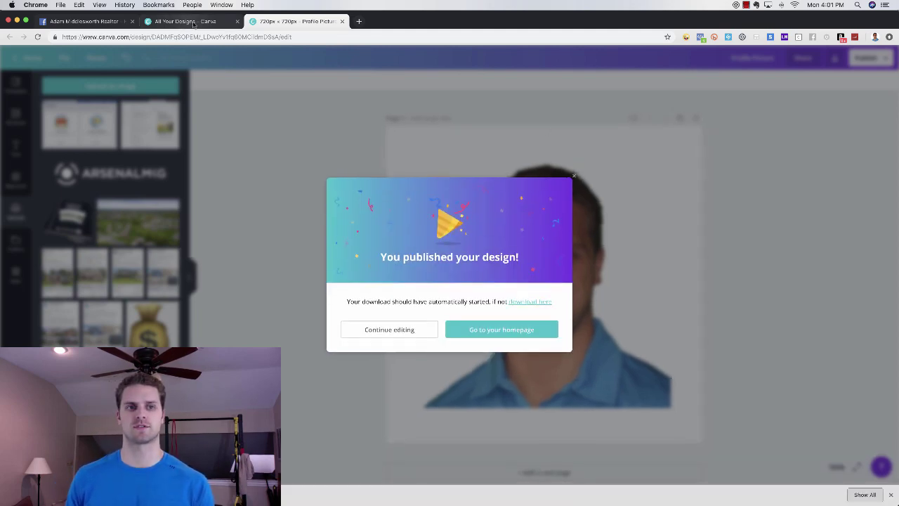
pyautogui.hotkey('ctrl', 'shift', 'Tab')
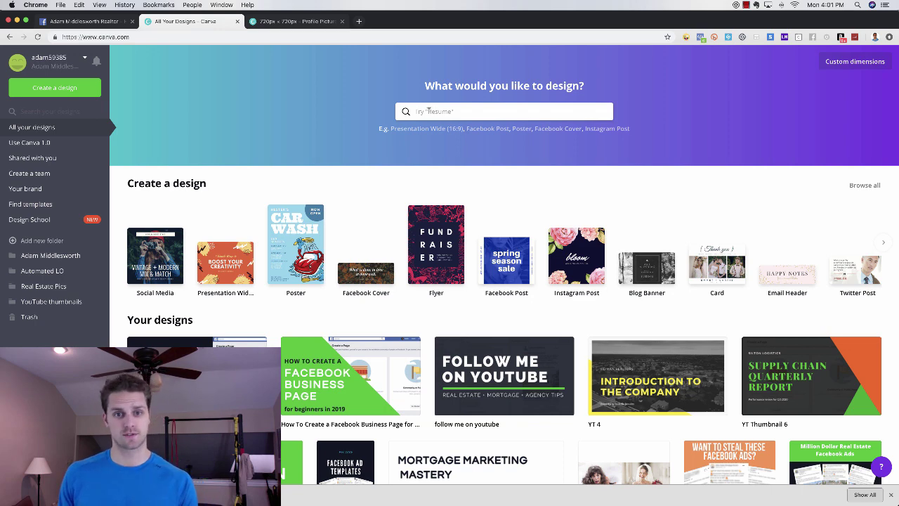
# - Search 'facebook' and start a new blank Facebook Cover design
pyautogui.click(424, 110)
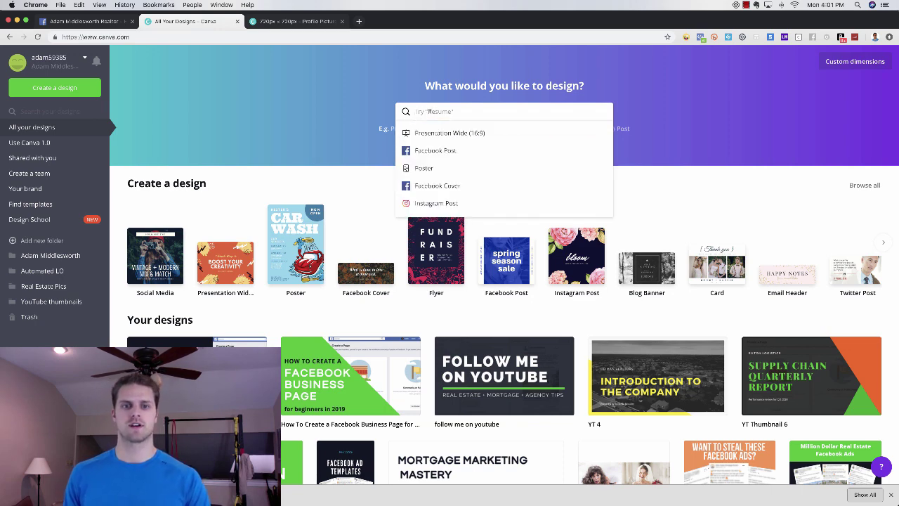
pyautogui.write('facebook')
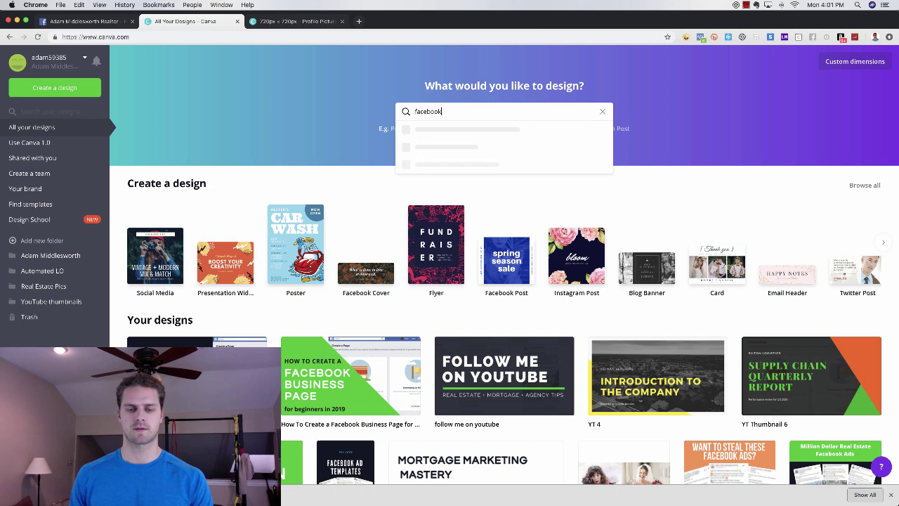
pyautogui.scroll(-3, 470, 184)
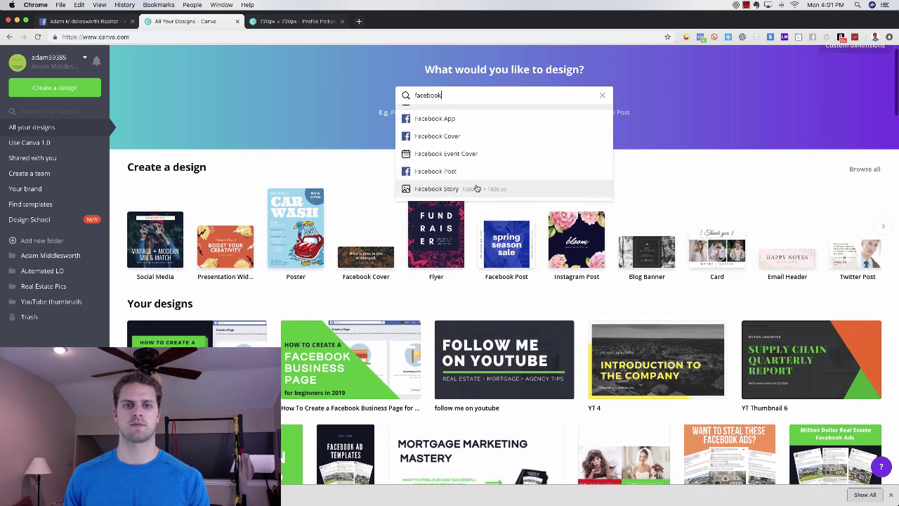
pyautogui.scroll(1, 470, 184)
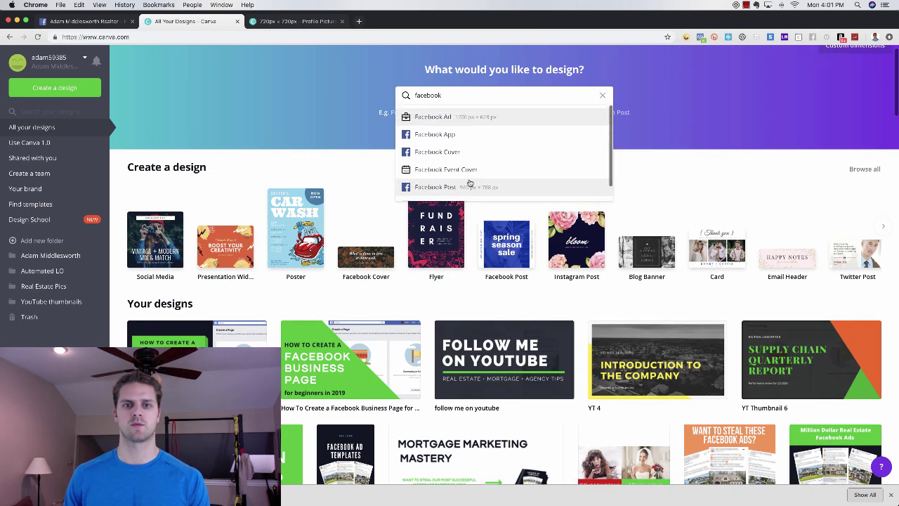
pyautogui.click(446, 153)
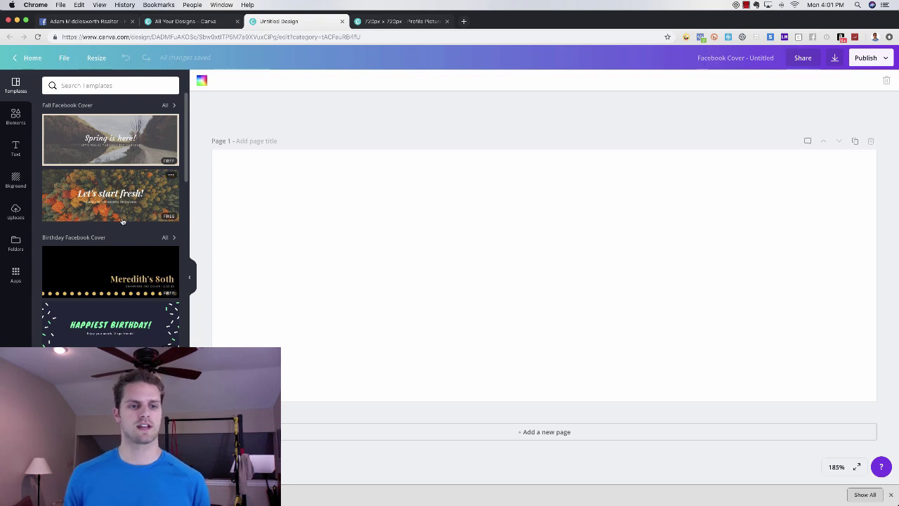
# - Browse the cover templates, including a 'real est' template search
pyautogui.scroll(-5, 121, 222)
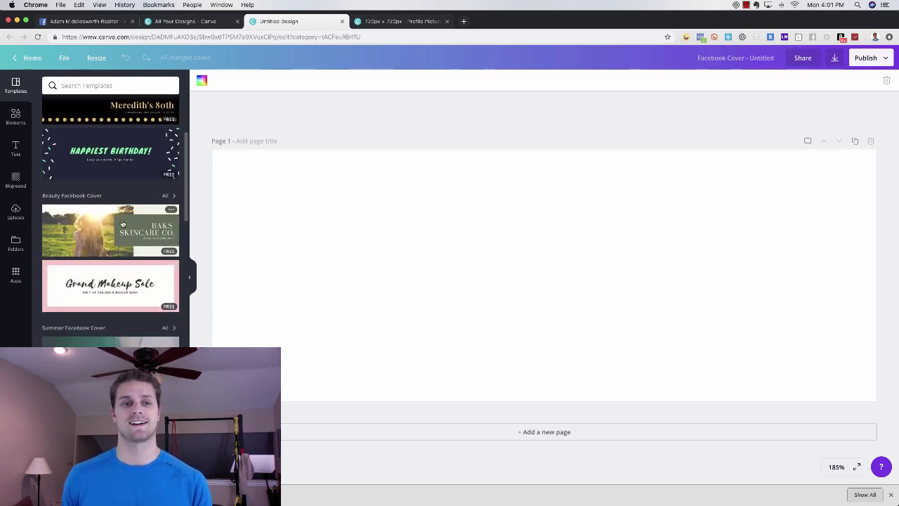
pyautogui.scroll(-4, 123, 222)
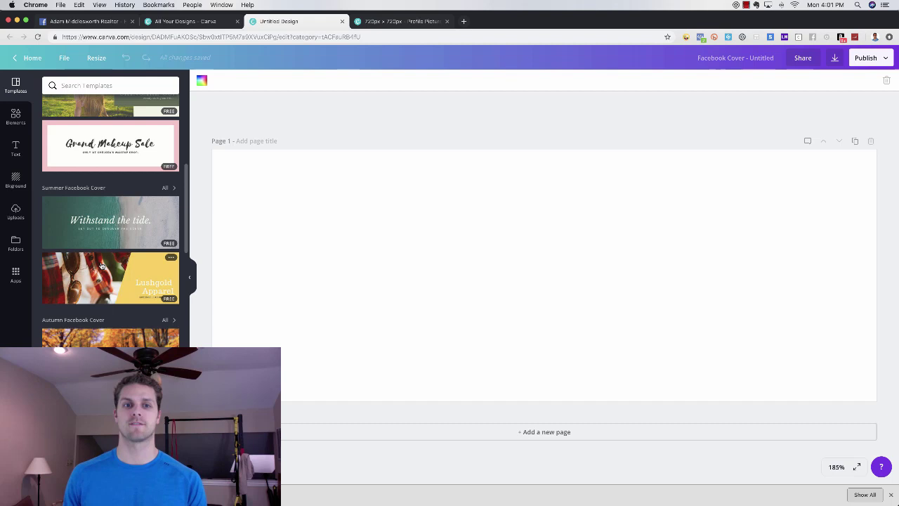
pyautogui.scroll(-6, 118, 326)
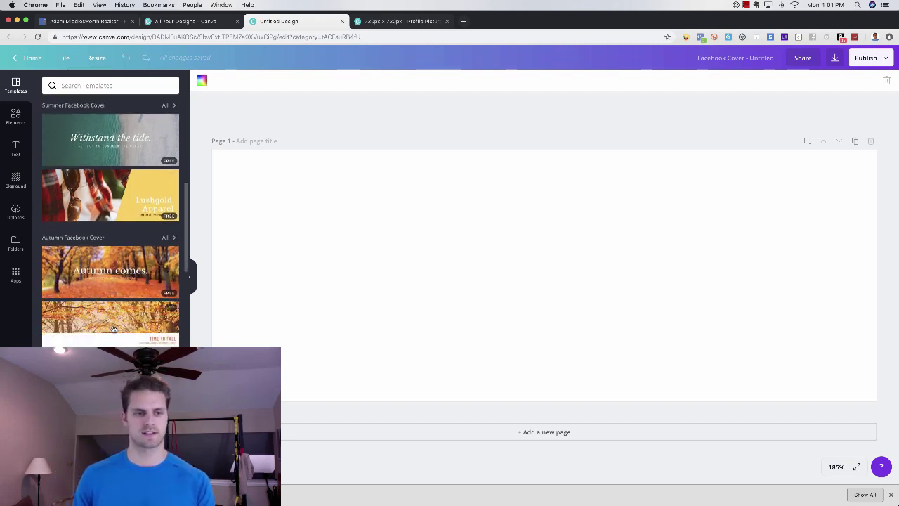
pyautogui.scroll(-6, 123, 322)
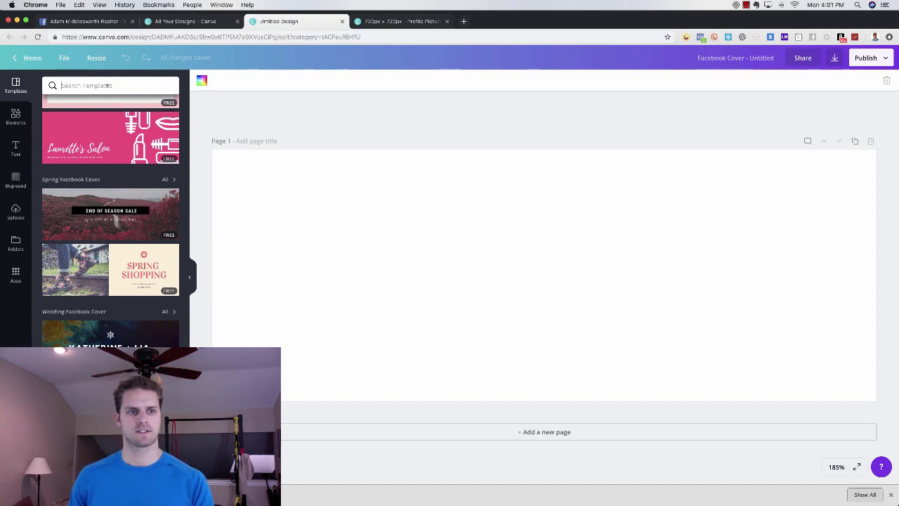
pyautogui.click(107, 85)
pyautogui.write('real estate')
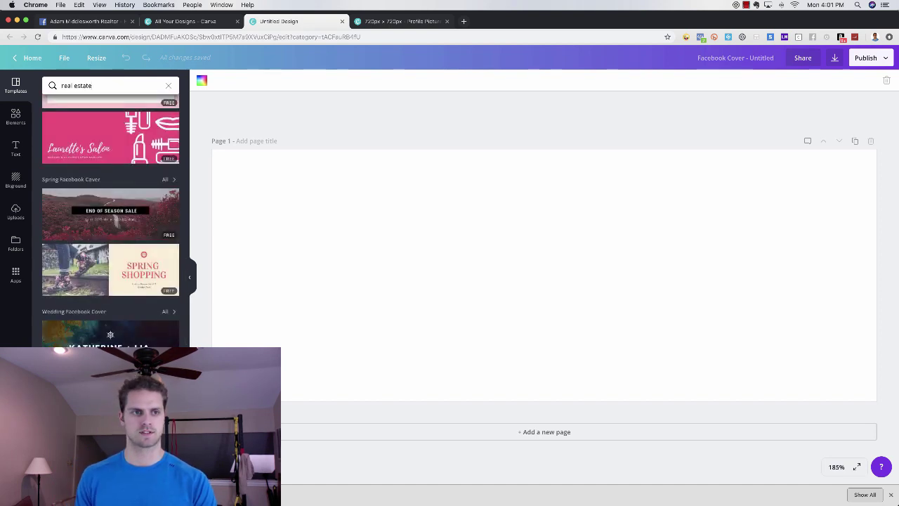
pyautogui.press('Return')
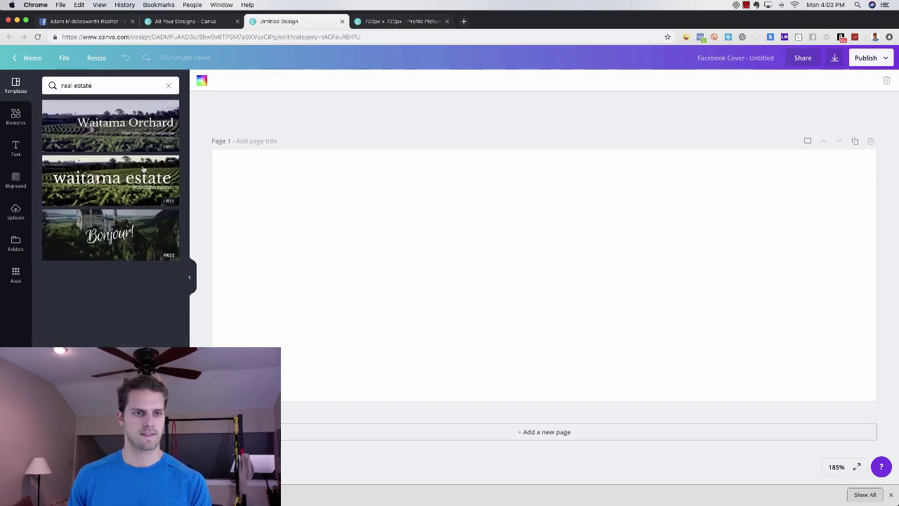
pyautogui.click(168, 86)
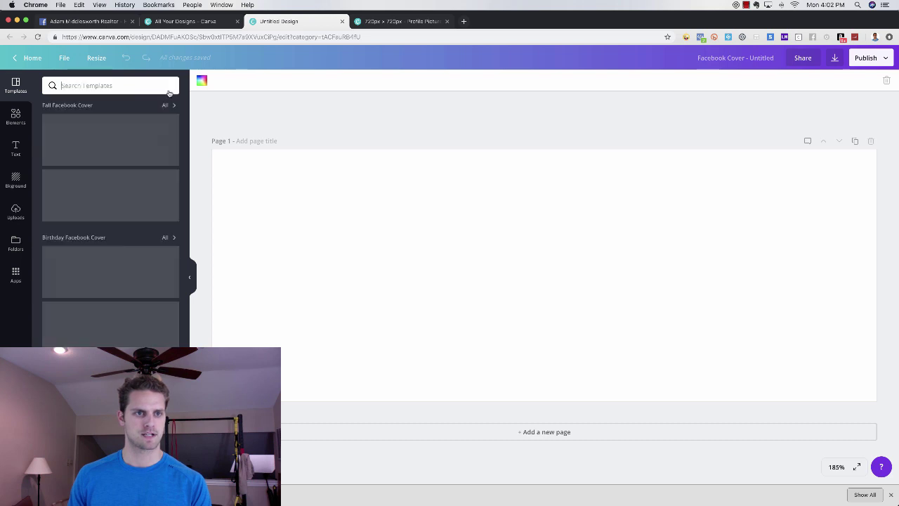
pyautogui.scroll(-10, 128, 206)
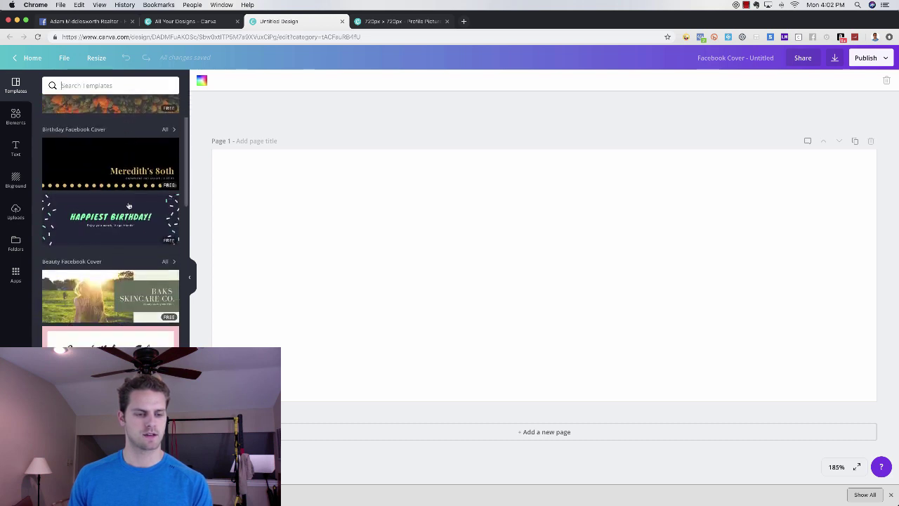
pyautogui.scroll(-12, 140, 246)
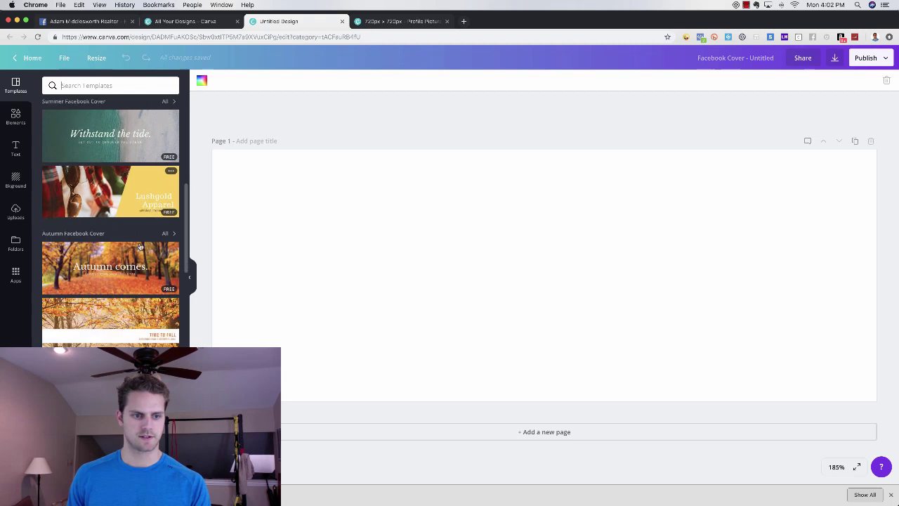
pyautogui.scroll(-12, 140, 246)
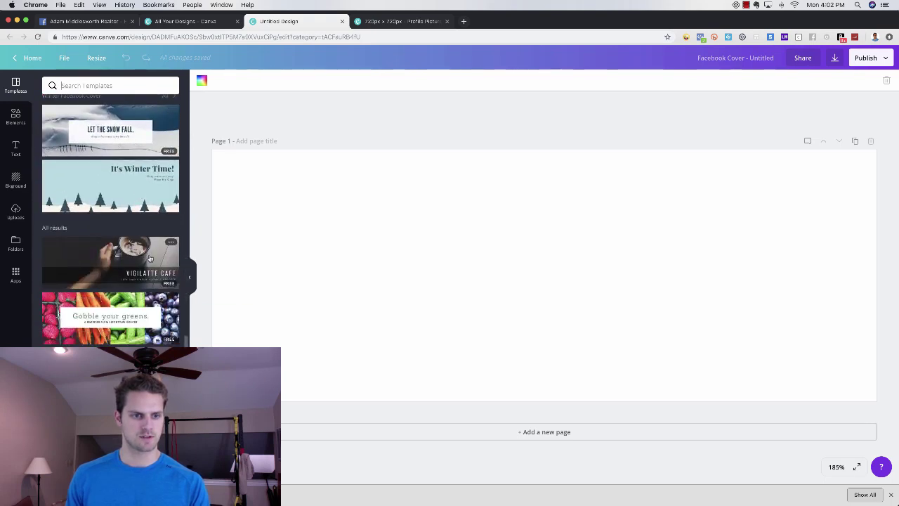
# - Apply the Vigilatte Cafe template and retype the title as the realtor's name plus 'Realtor'
pyautogui.click(149, 259)
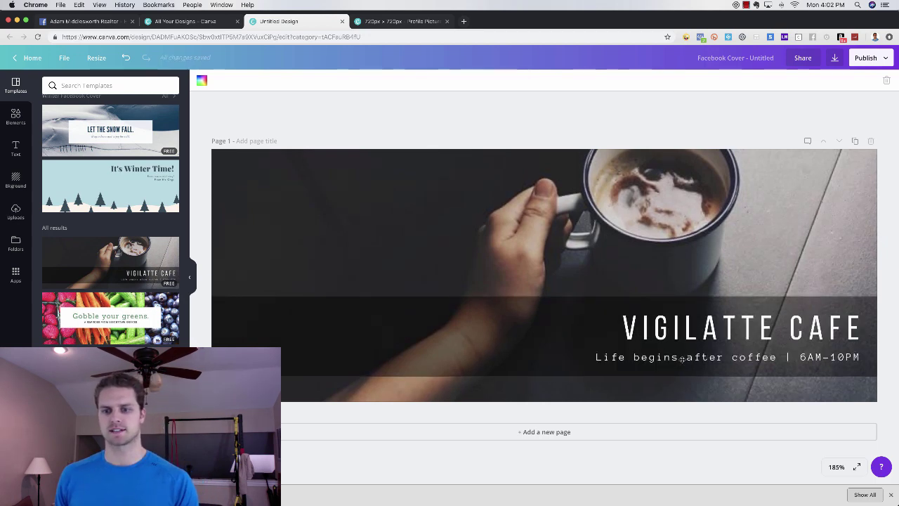
pyautogui.doubleClick(690, 327)
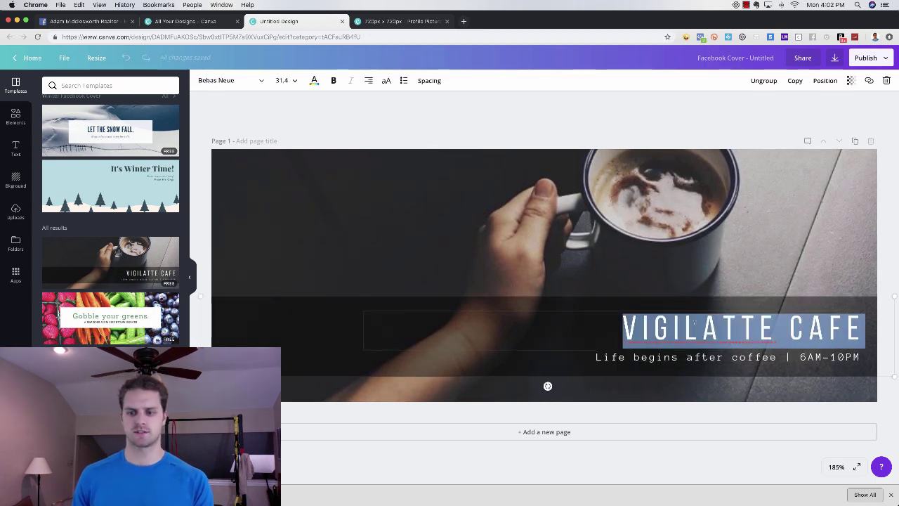
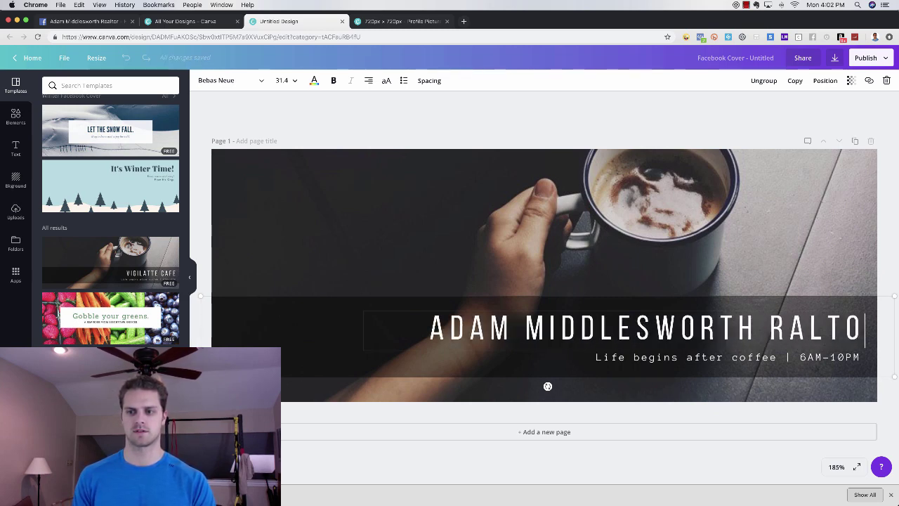
pyautogui.write('worth Ea')
pyautogui.press('BackSpace')
pyautogui.press('BackSpace')
pyautogui.write('Realto')
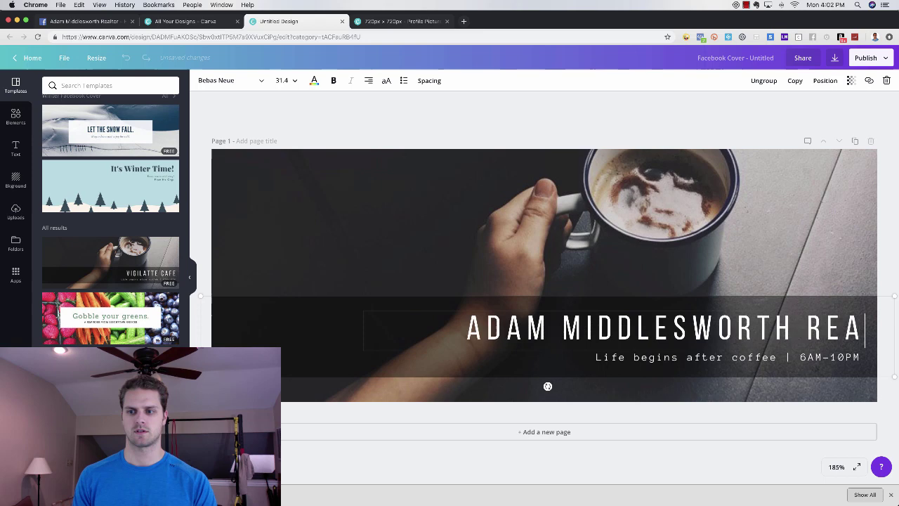
pyautogui.write('r')
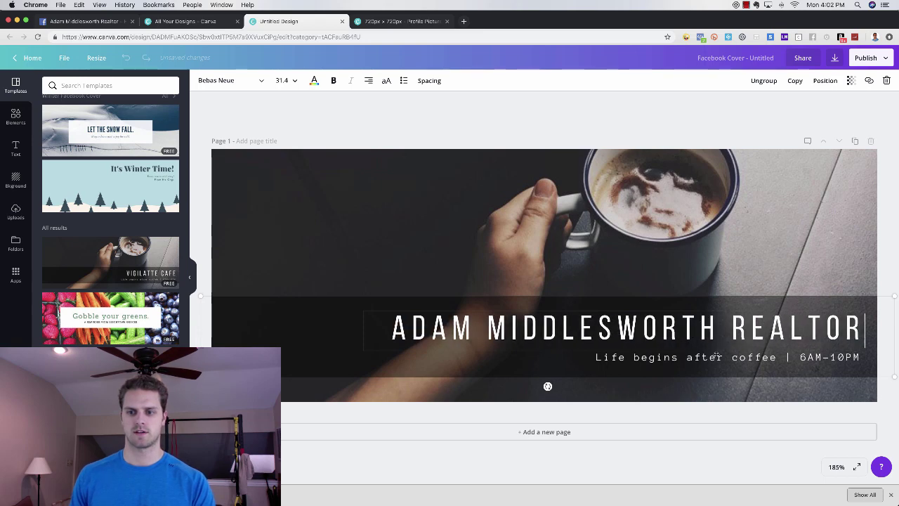
pyautogui.press('super+a')
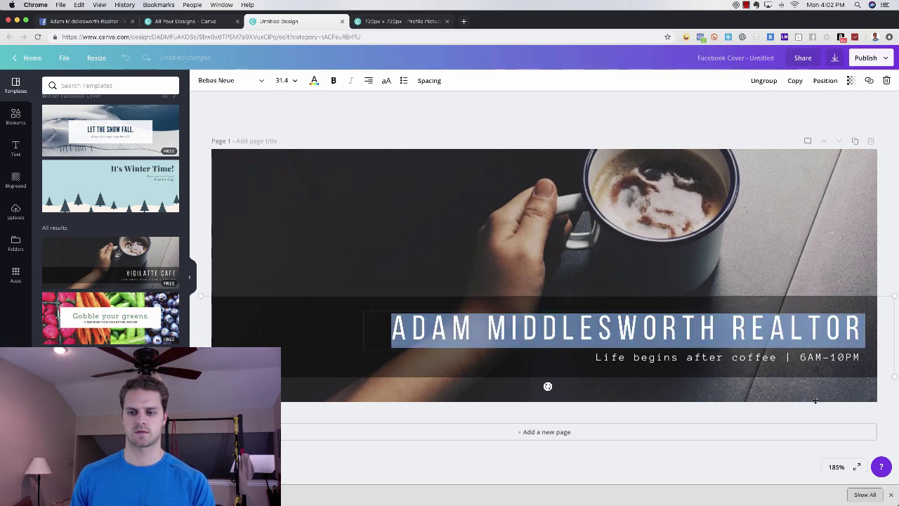
# - Replace the subtitle with "Click 'Learn More' for Chicago Real Estate Market Updates"
pyautogui.click(815, 401)
pyautogui.click(782, 358)
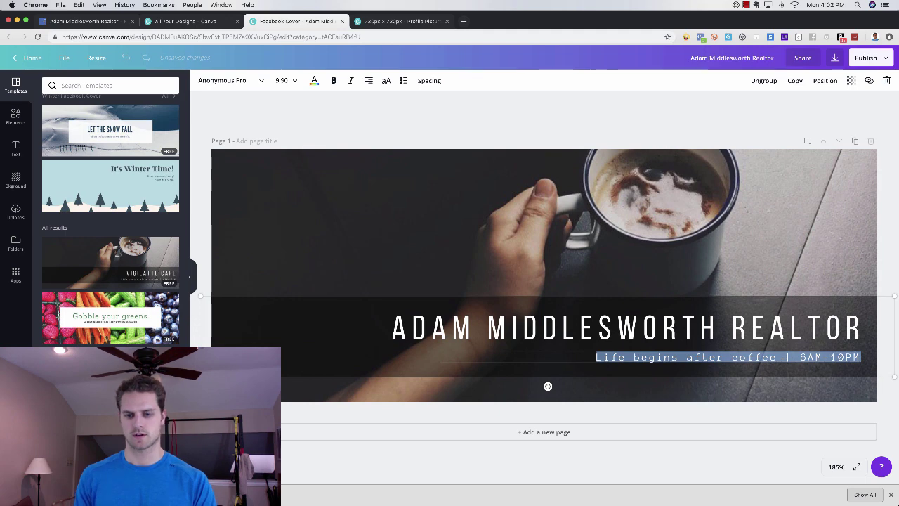
pyautogui.write("Click 'Learn More'")
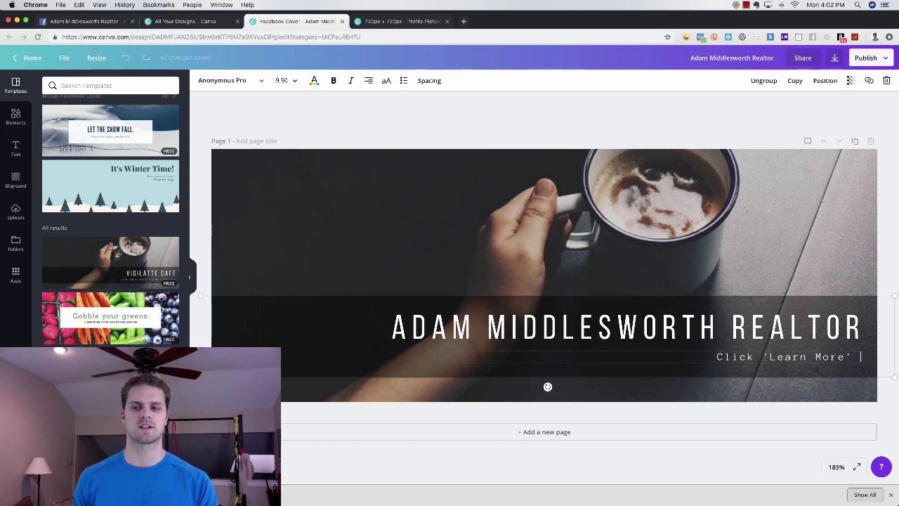
pyautogui.write(' for ')
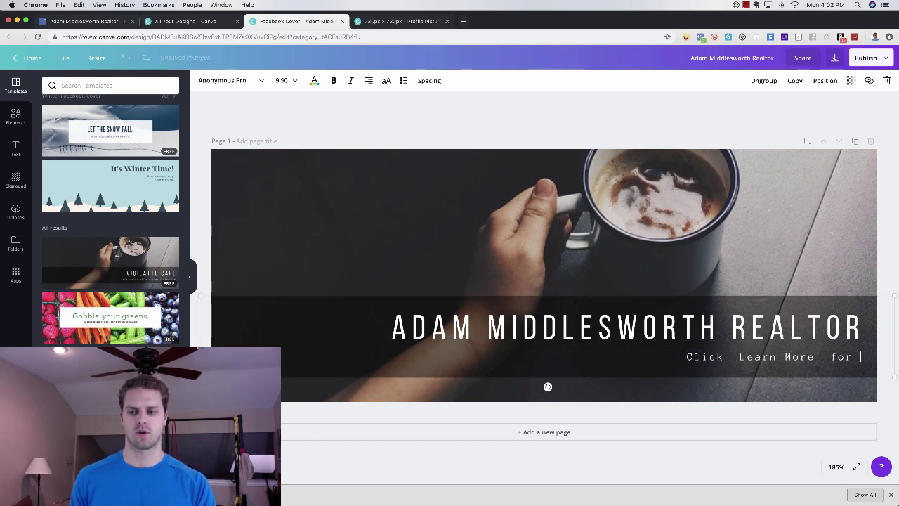
pyautogui.write('Chic')
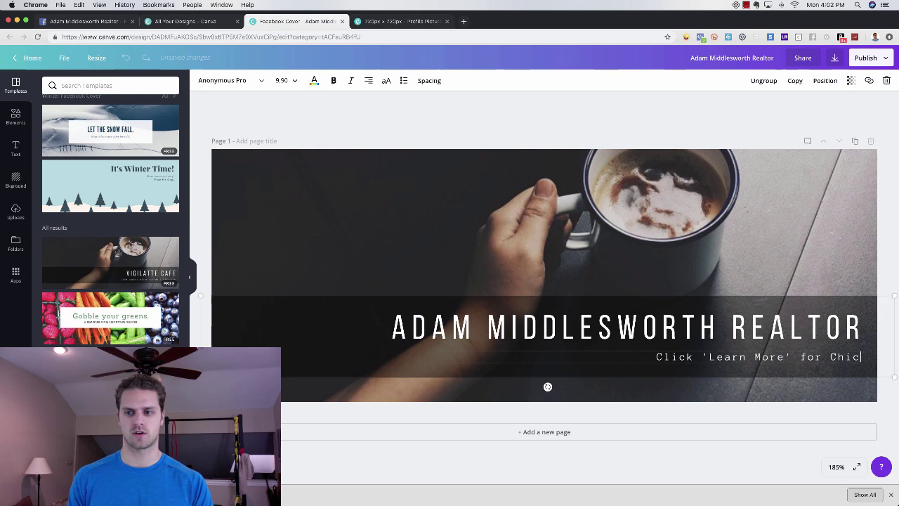
pyautogui.write('ago Real Esta')
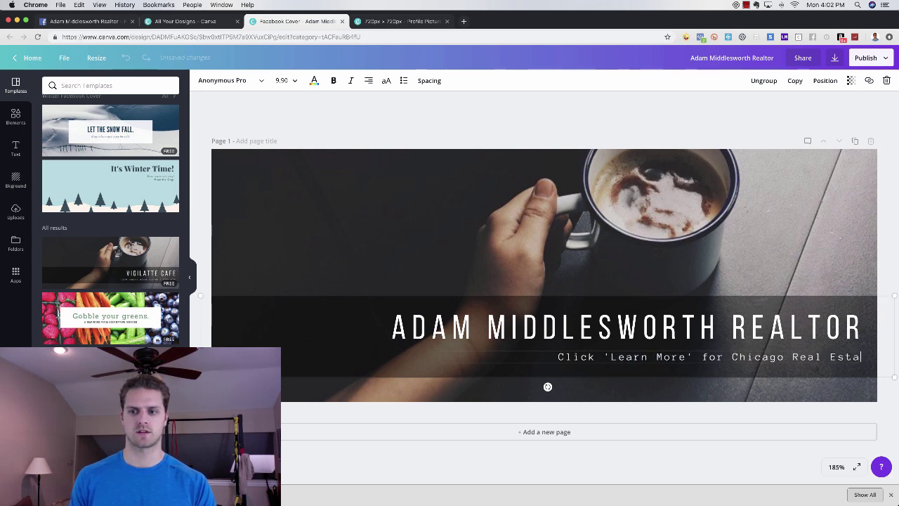
pyautogui.write('te Market Updates')
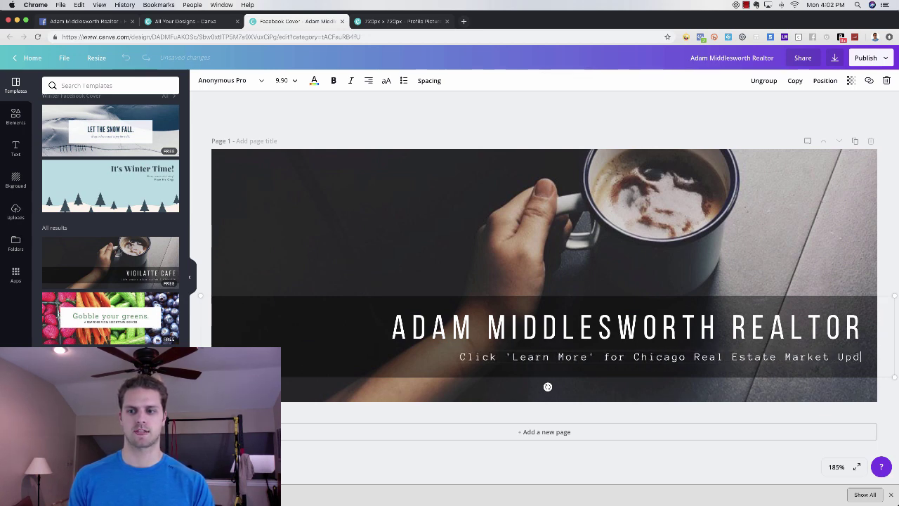
# - Set the subtitle font size to 12, undoing an accidental paste into the title
pyautogui.tripleClick(671, 346)
pyautogui.click(281, 79)
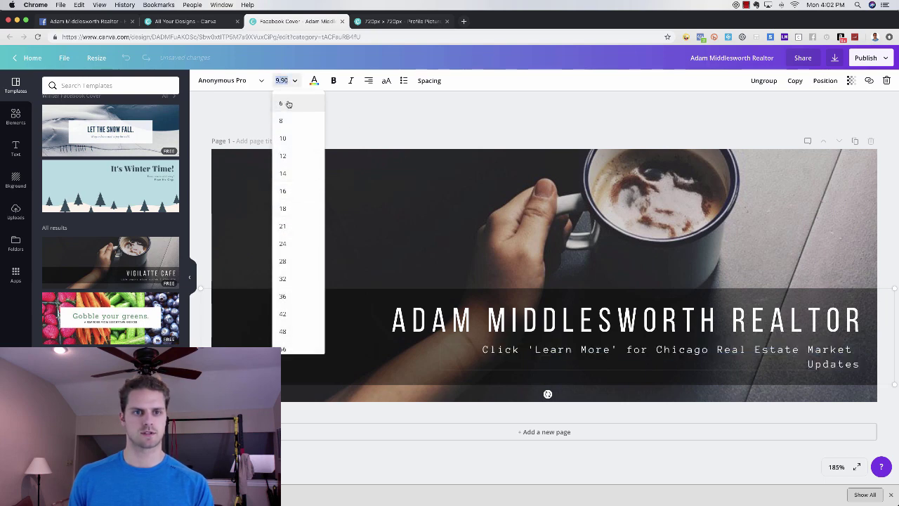
pyautogui.write('12')
pyautogui.press('Return')
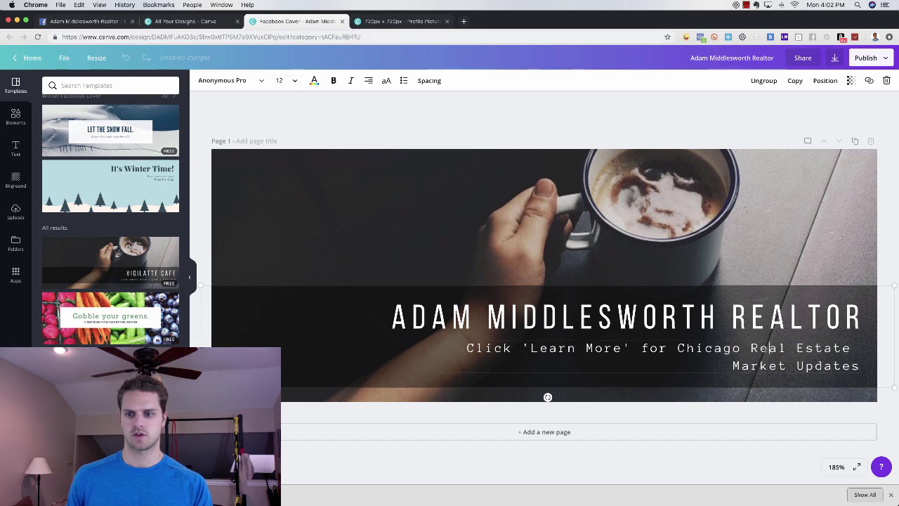
pyautogui.hotkey('ctrl', 'a')
pyautogui.hotkey('ctrl', 'c')
pyautogui.moveTo(864, 316); pyautogui.dragTo(392, 316)
pyautogui.hotkey('ctrl', 'v')
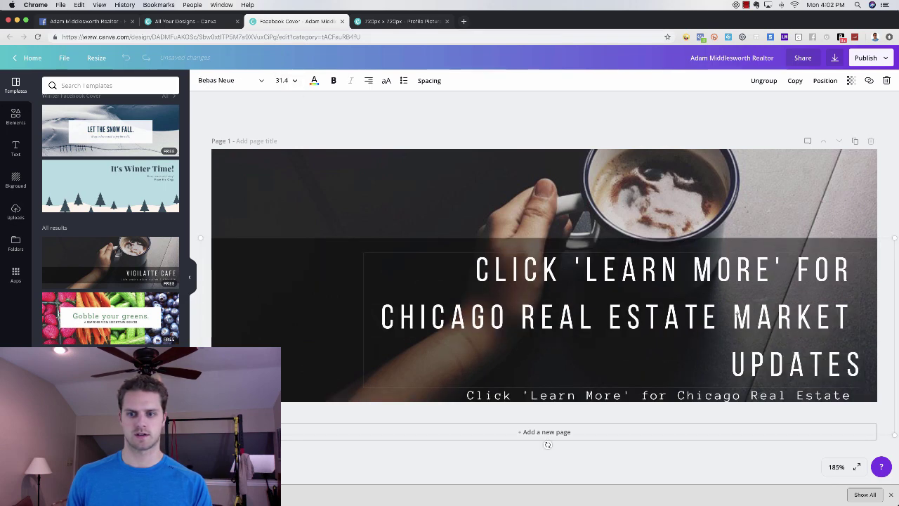
pyautogui.hotkey('ctrl', 'z')
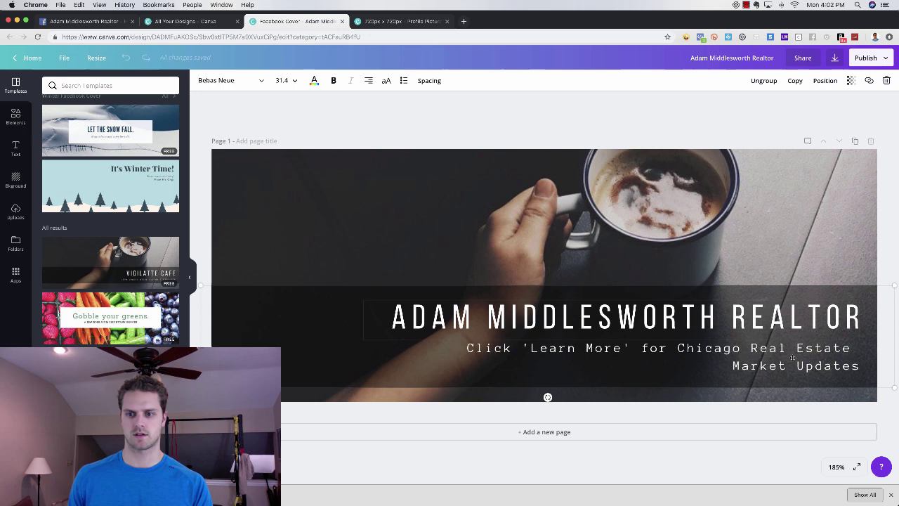
# - Remove the extra space before 'for' in the subtitle
pyautogui.click(752, 366)
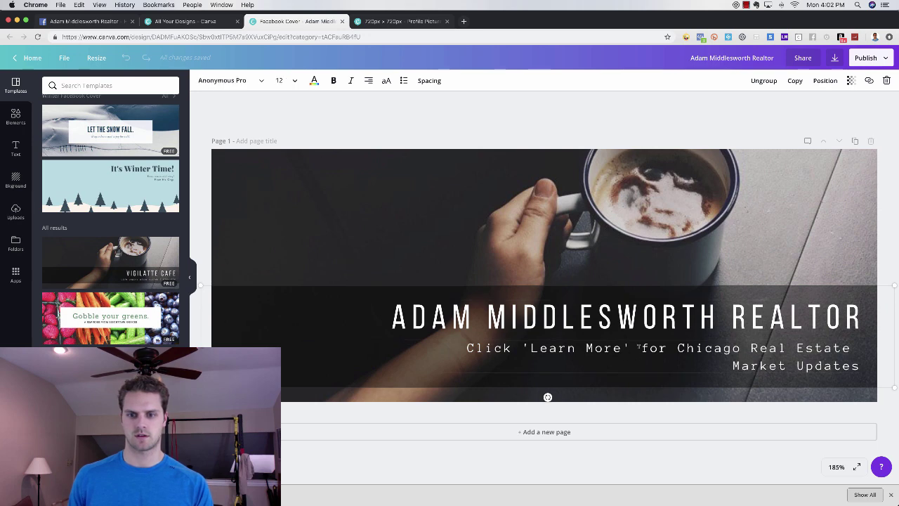
pyautogui.press('BackSpace')
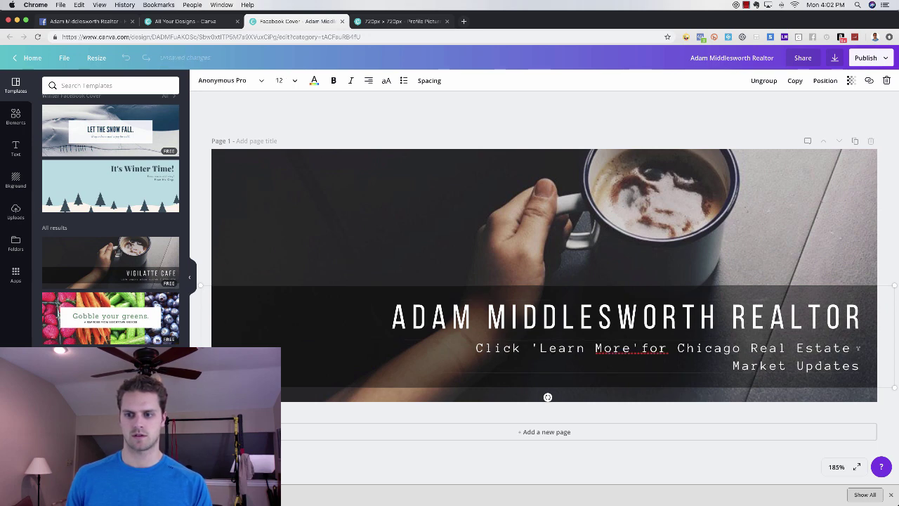
pyautogui.click(883, 349)
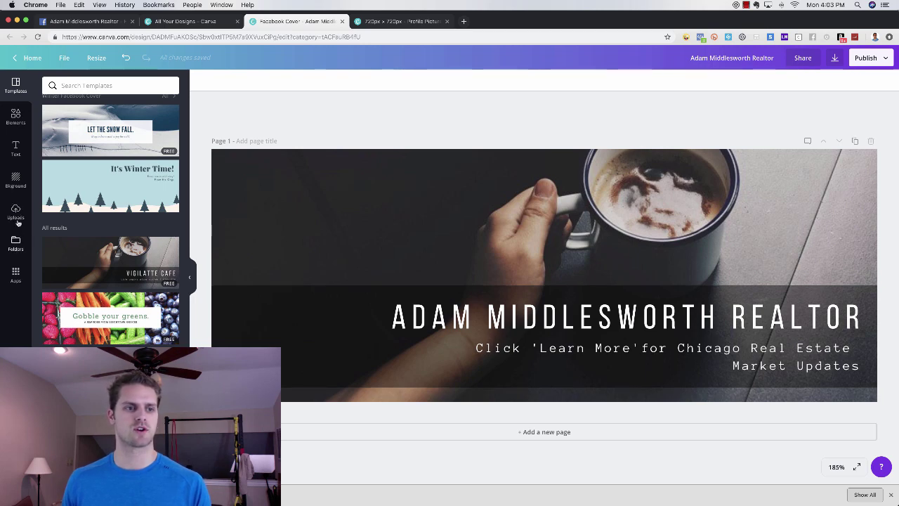
pyautogui.click(15, 211)
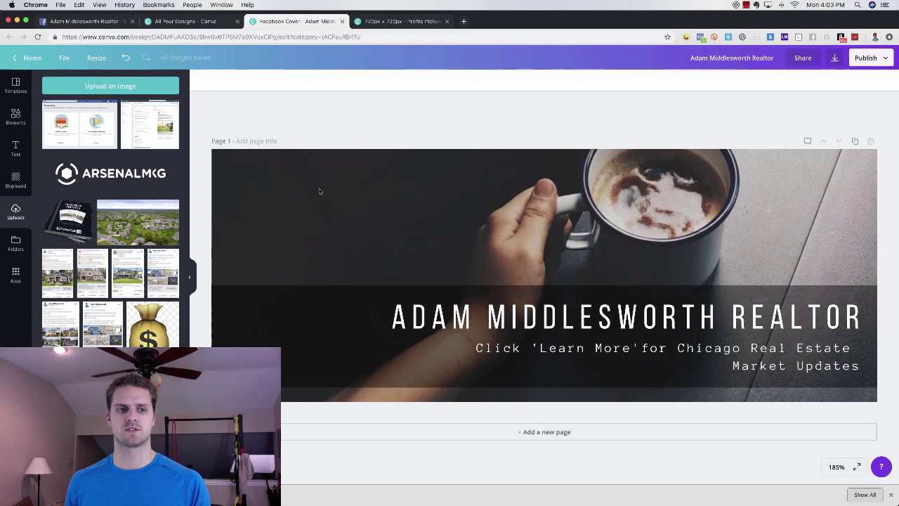
# - Add the aerial neighbourhood photo, enlarge it to fill the cover, and send it backward
pyautogui.click(167, 221)
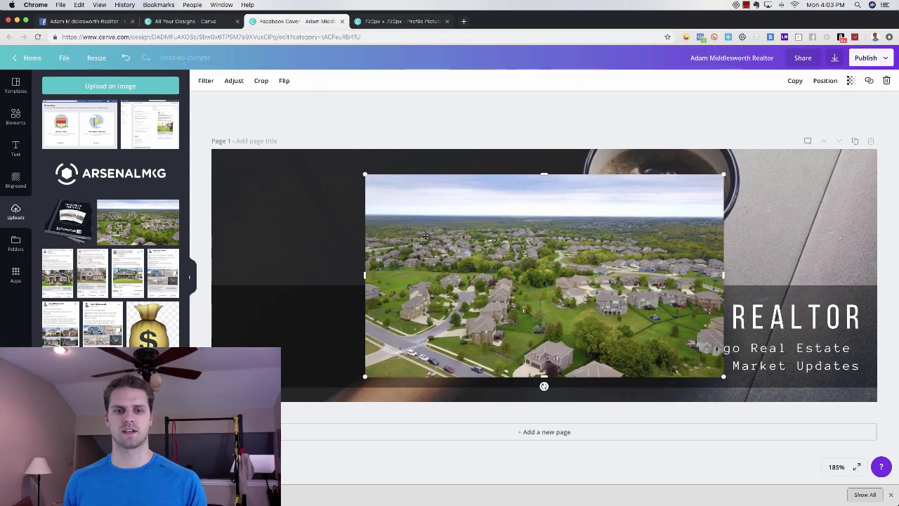
pyautogui.moveTo(486, 258); pyautogui.dragTo(331, 234)
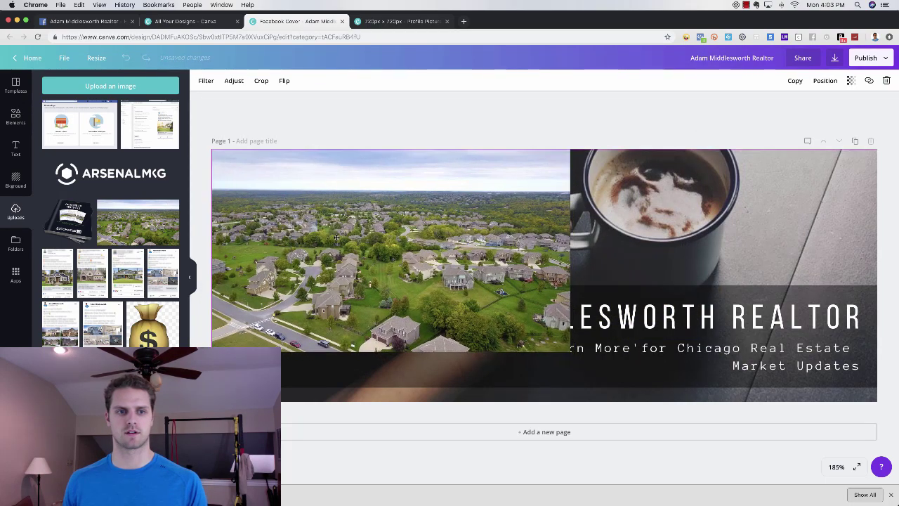
pyautogui.moveTo(565, 352); pyautogui.dragTo(866, 460)
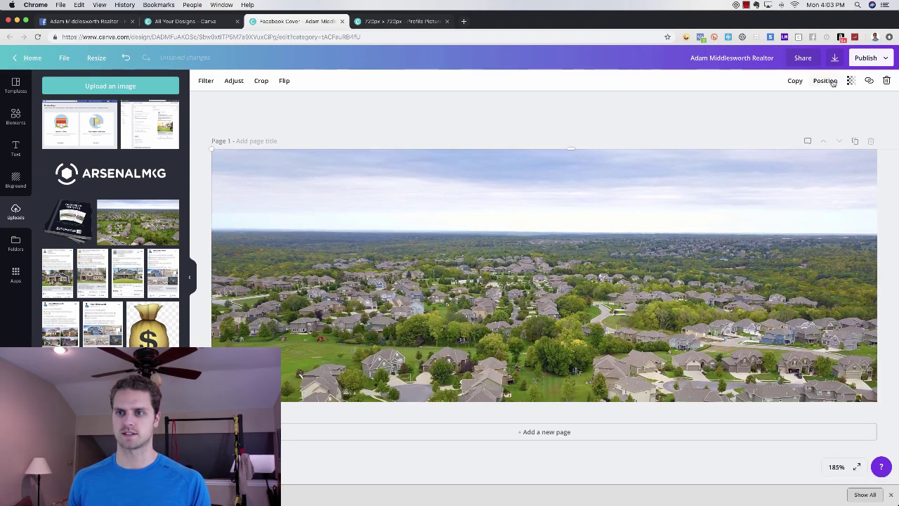
pyautogui.click(823, 80)
pyautogui.click(807, 121)
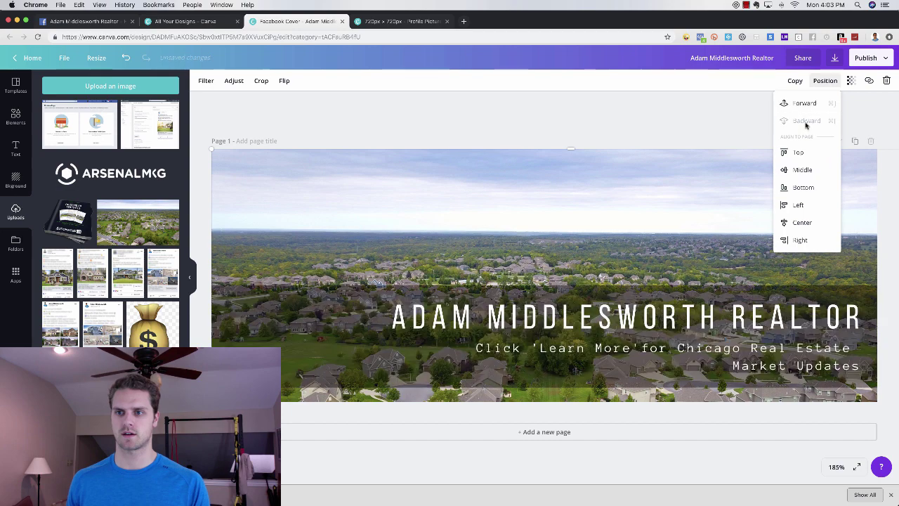
pyautogui.click(698, 130)
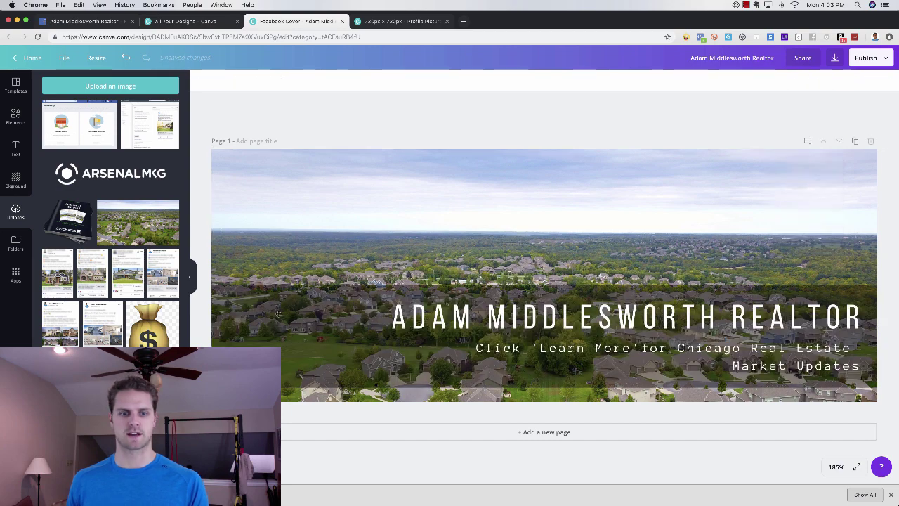
# - Try 40 opacity on the title group, then restore it to full opacity
pyautogui.click(278, 314)
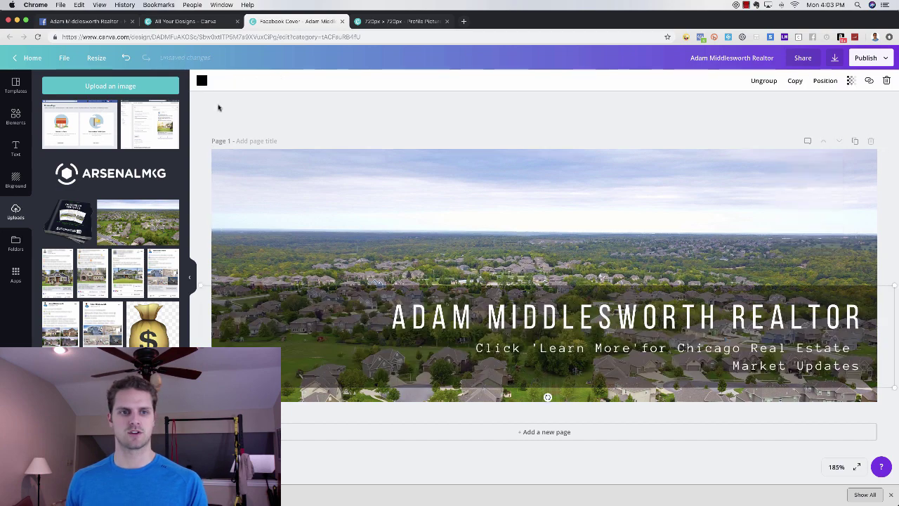
pyautogui.click(850, 82)
pyautogui.moveTo(833, 103)
pyautogui.mouseDown()
pyautogui.moveTo(822, 104)
pyautogui.moveTo(831, 104)
pyautogui.mouseUp()
pyautogui.click(611, 122)
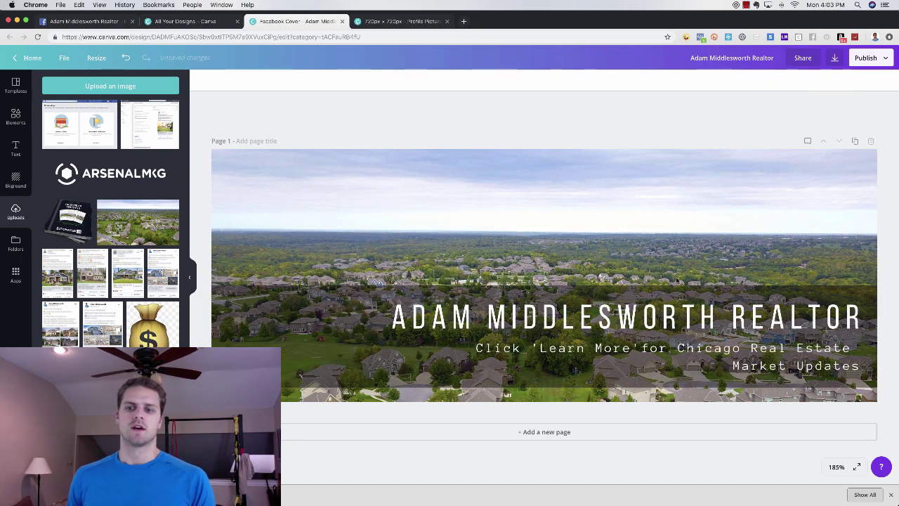
# - Rename the design 'Facebook Cover Image', download it as a PNG, and switch back to Facebook
pyautogui.tripleClick(731, 58)
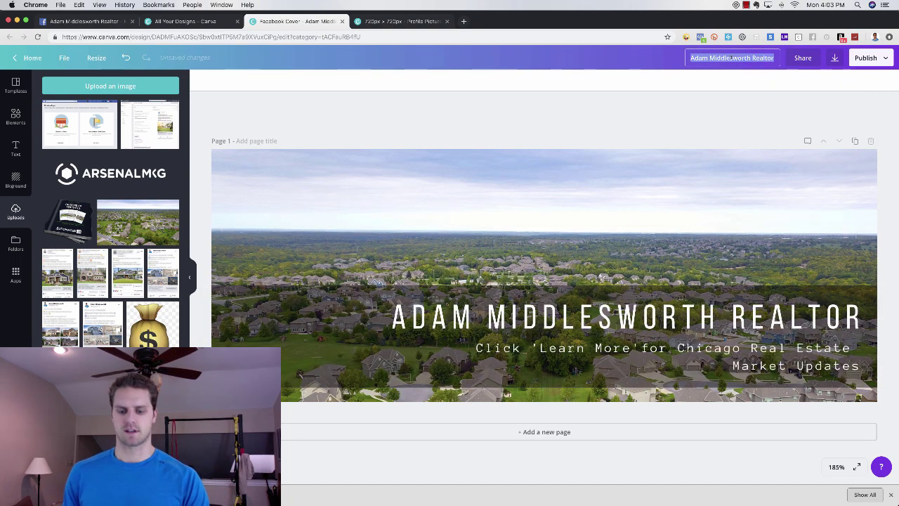
pyautogui.write('Facebook Cover')
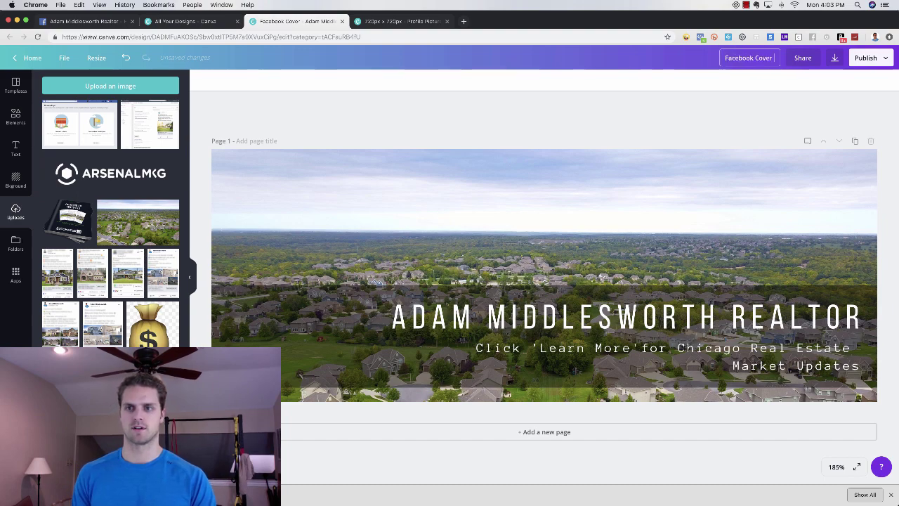
pyautogui.write(' Image')
pyautogui.click(835, 58)
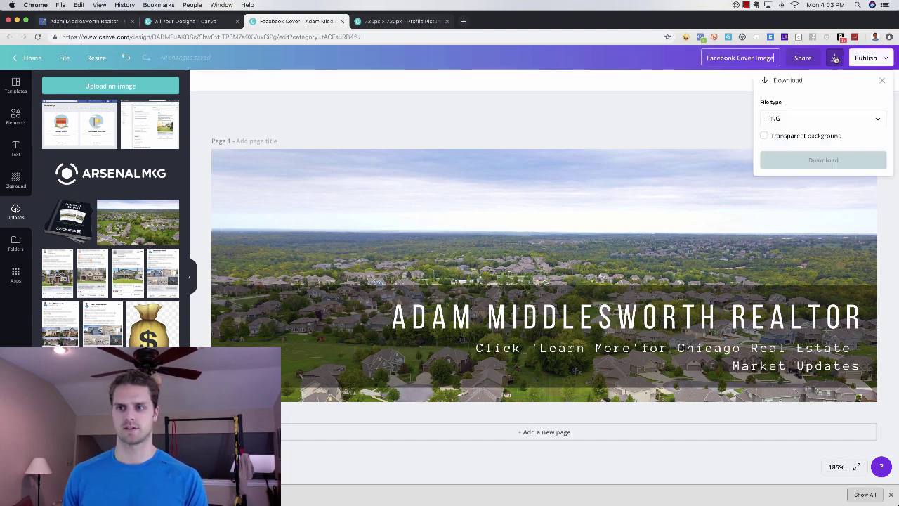
pyautogui.click(823, 166)
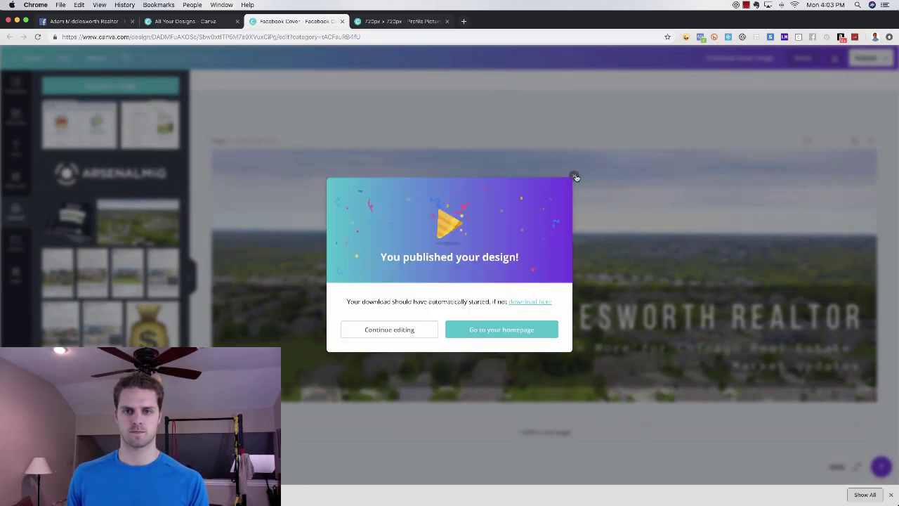
pyautogui.click(576, 178)
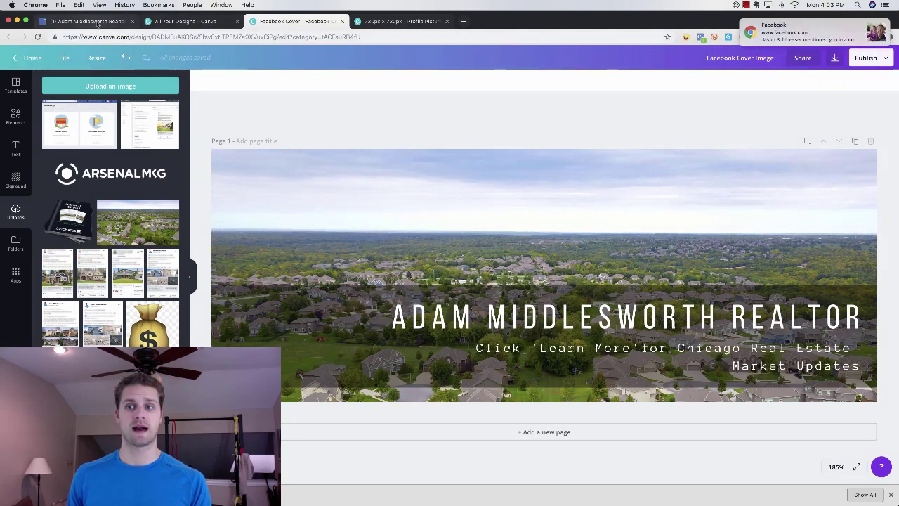
pyautogui.click(97, 21)
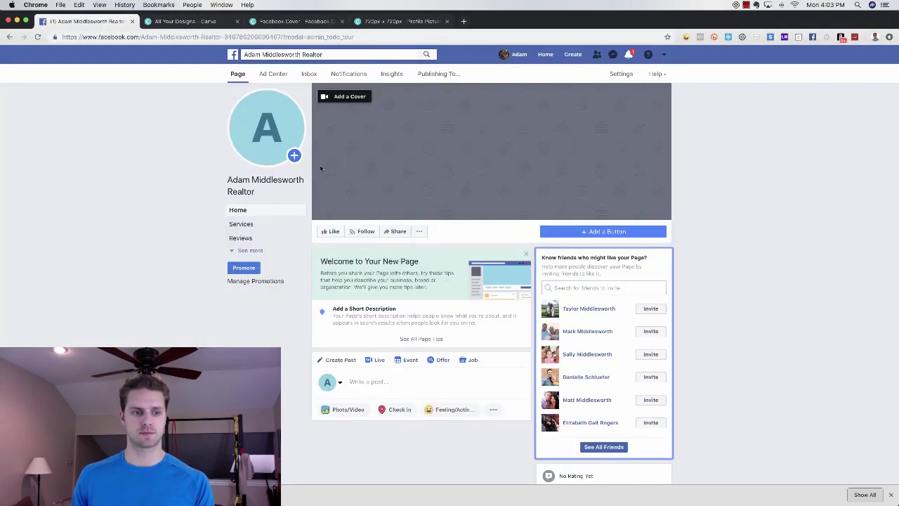
pyautogui.click(274, 155)
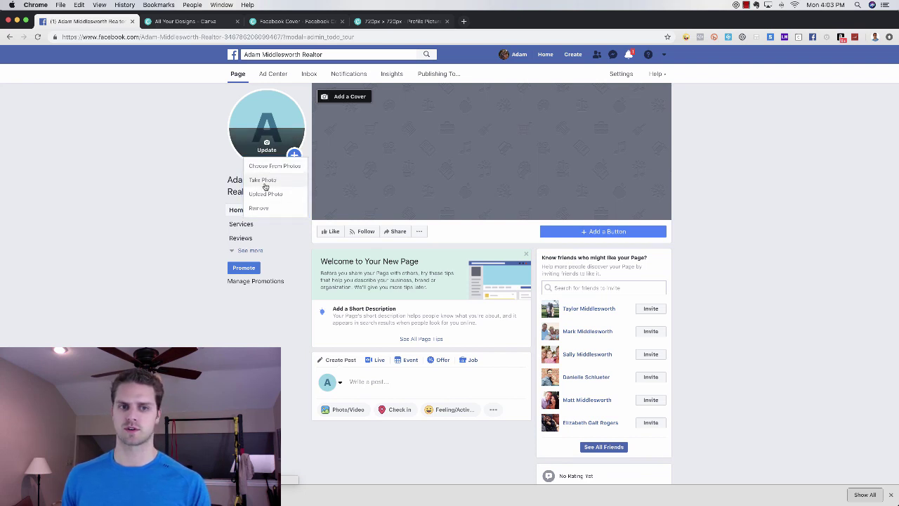
pyautogui.click(272, 197)
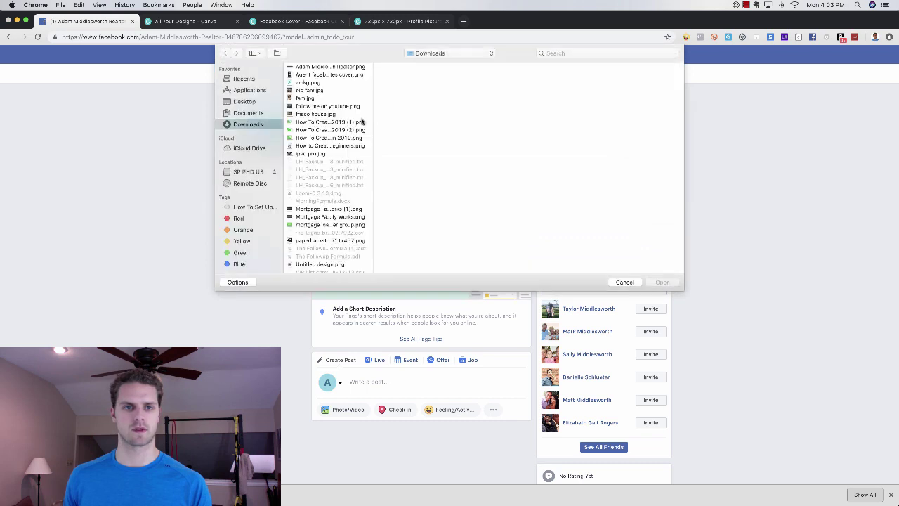
pyautogui.click(327, 67)
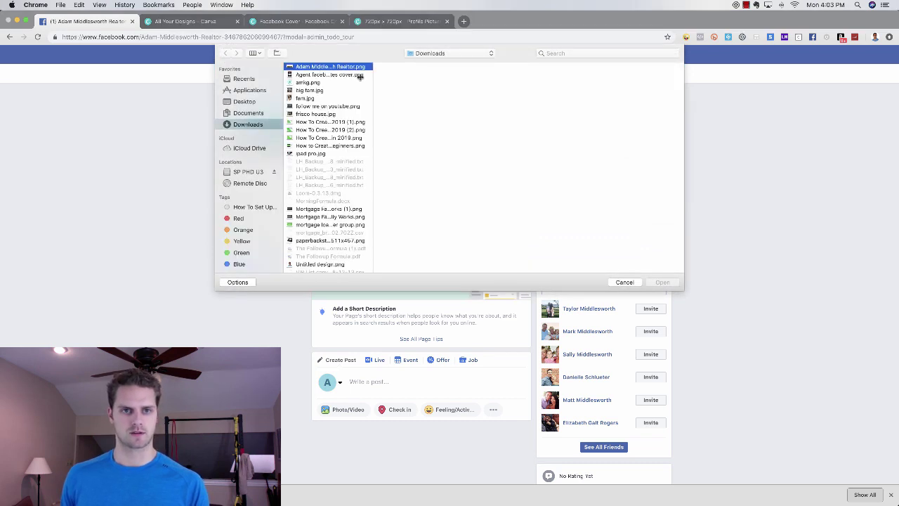
pyautogui.click(323, 77)
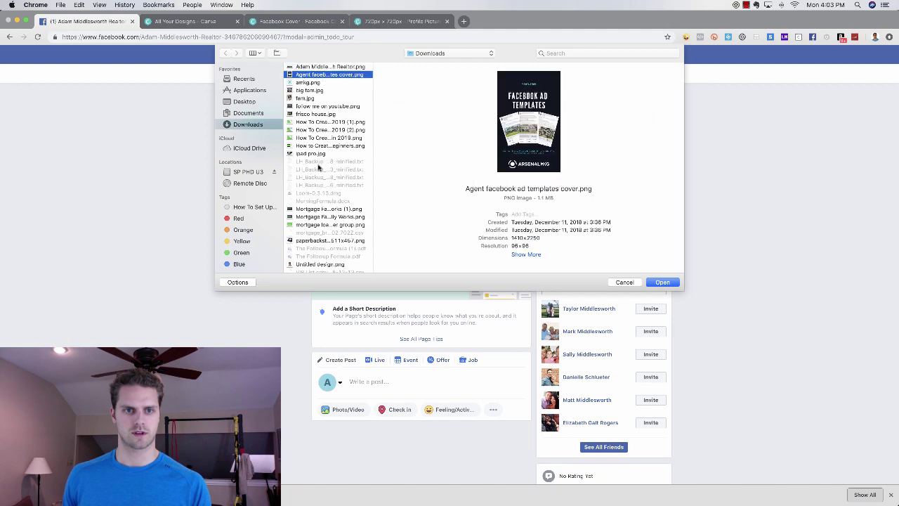
pyautogui.scroll(-2, 329, 196)
pyautogui.click(332, 253)
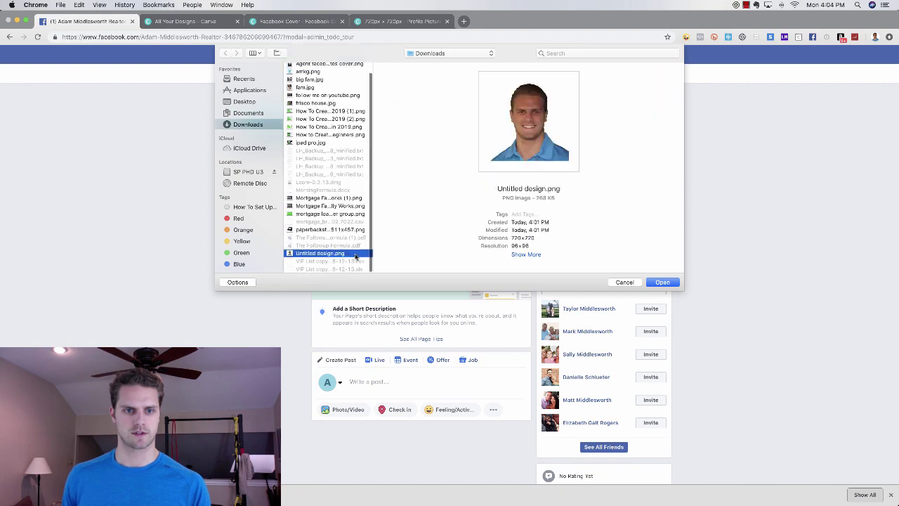
pyautogui.click(623, 282)
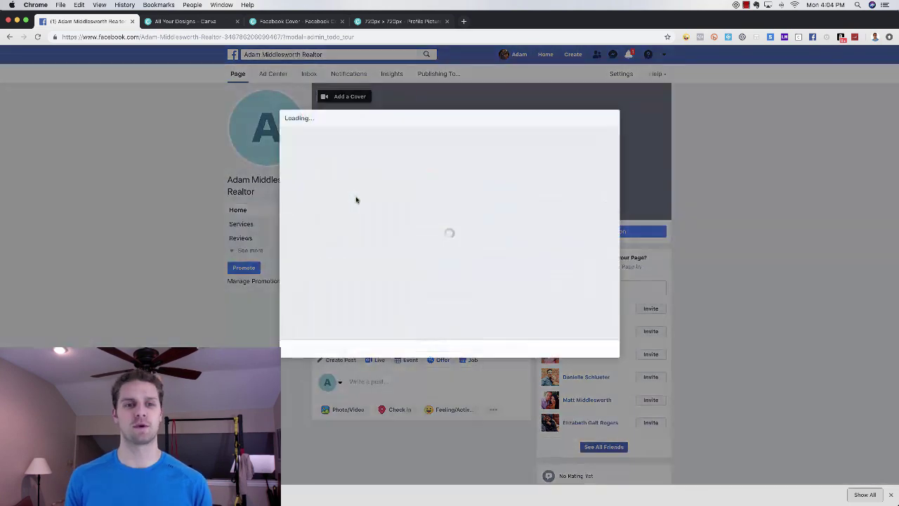
pyautogui.moveTo(449, 275); pyautogui.dragTo(439, 236)
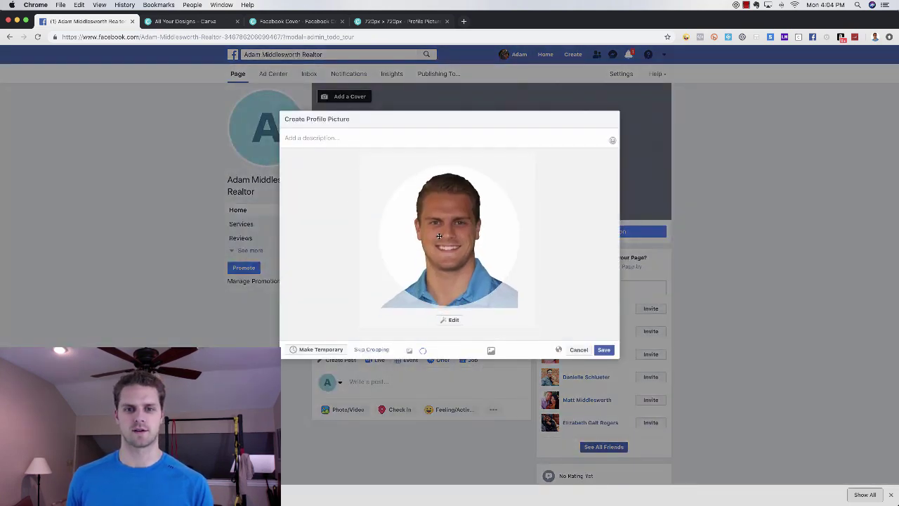
pyautogui.click(603, 349)
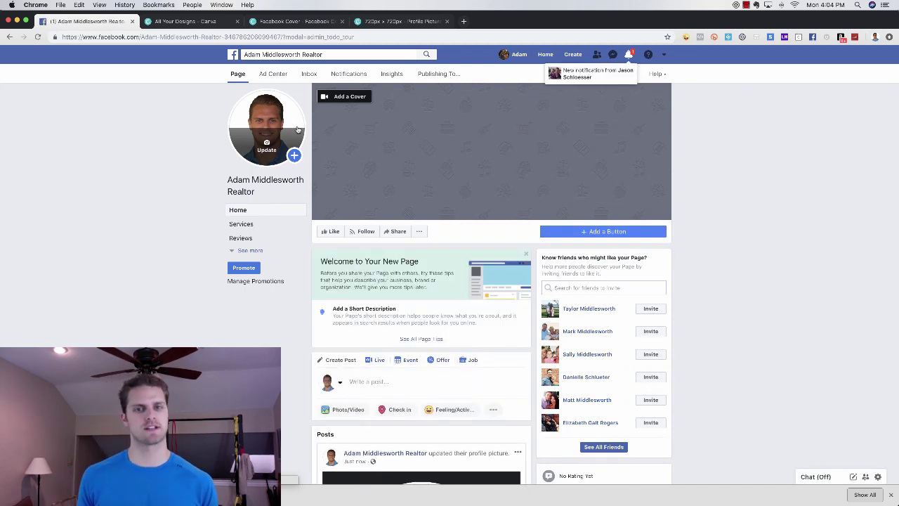
# - Upload the aerial realtor banner PNG from Downloads as the Facebook cover photo and save it
pyautogui.click(351, 96)
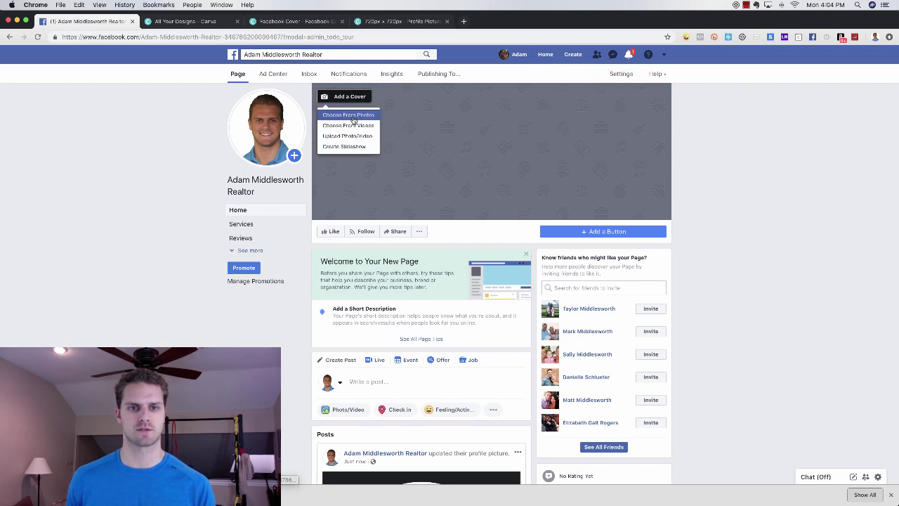
pyautogui.click(352, 116)
pyautogui.click(599, 87)
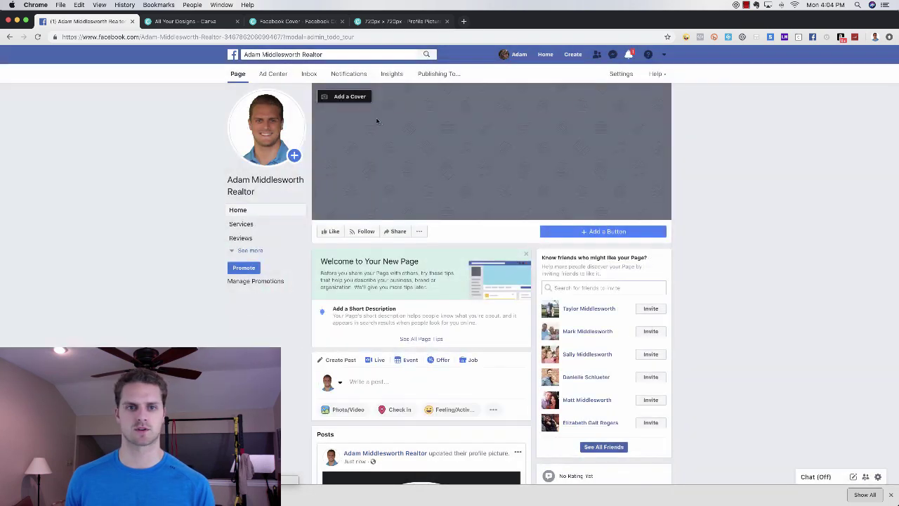
pyautogui.click(361, 96)
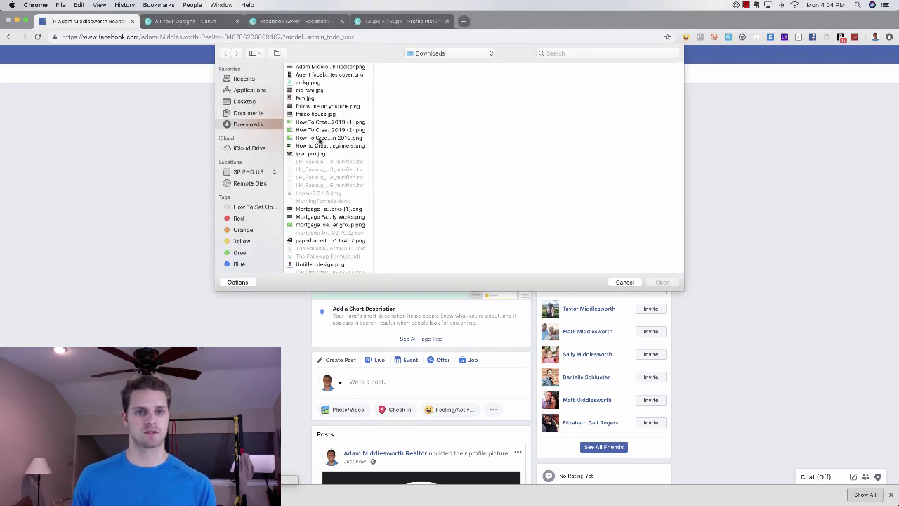
pyautogui.click(327, 67)
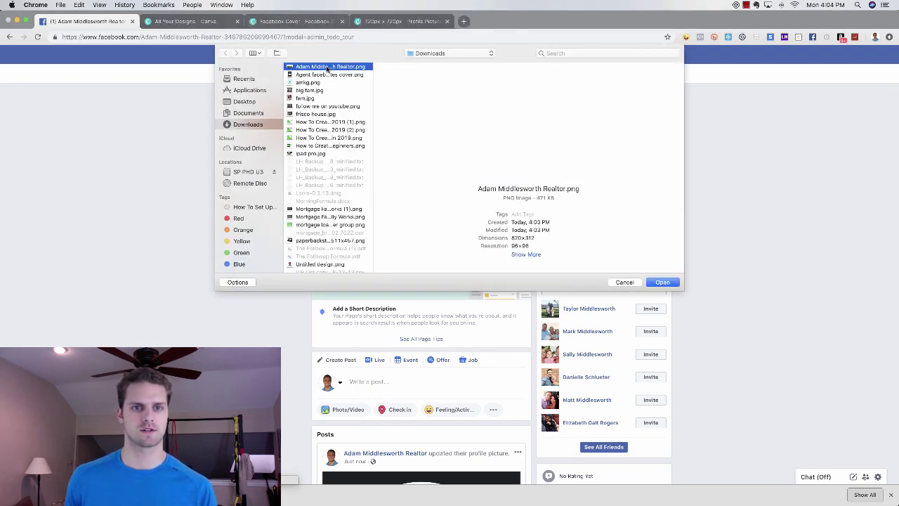
pyautogui.click(663, 282)
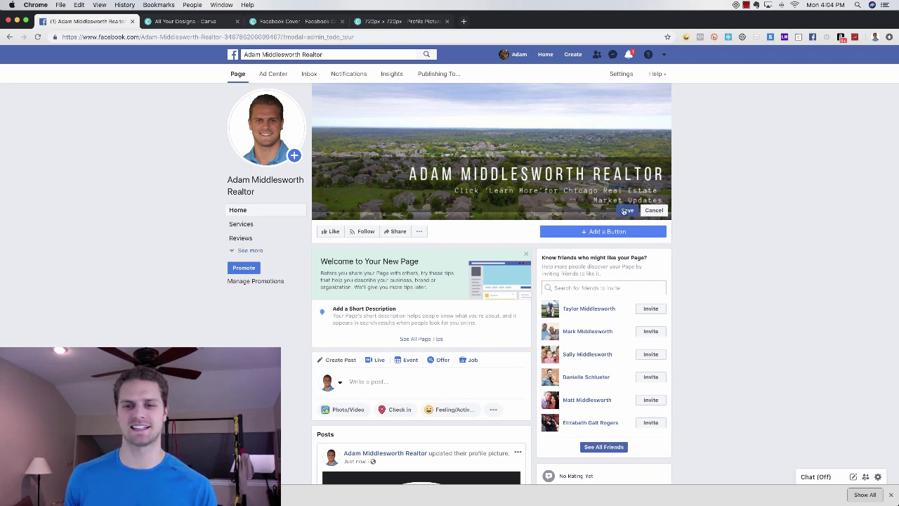
pyautogui.click(628, 211)
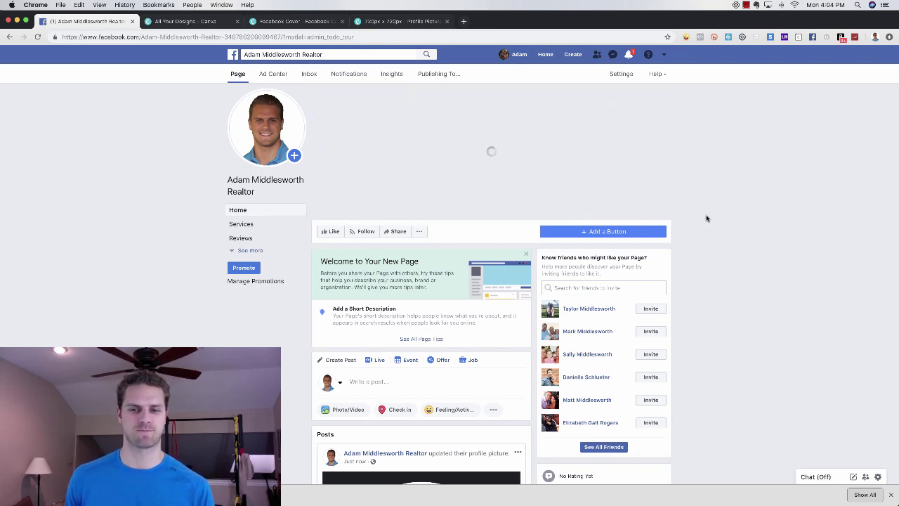
# - Add a Learn More action button to the page that points to a website link
pyautogui.click(608, 235)
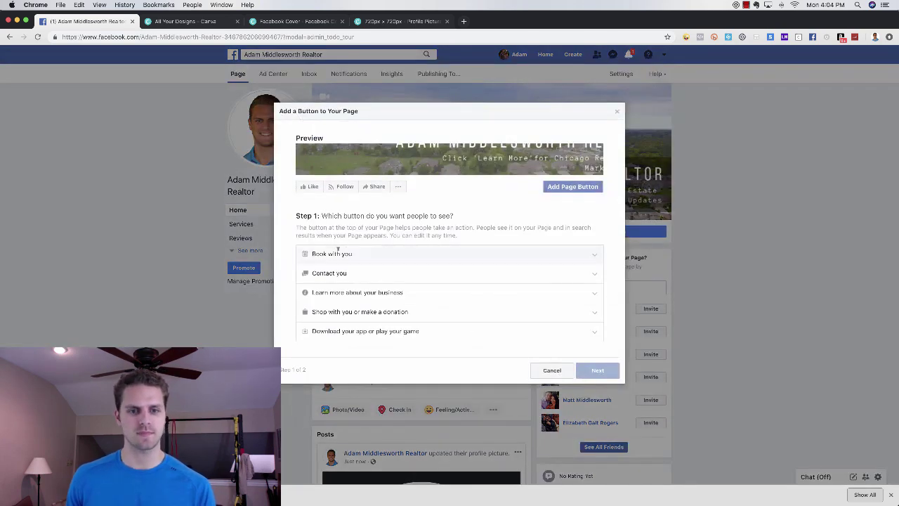
pyautogui.click(375, 290)
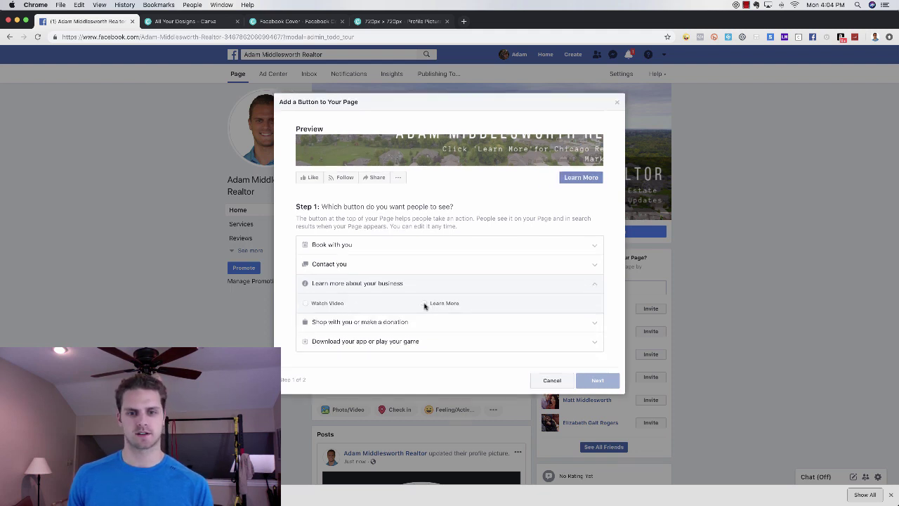
pyautogui.click(425, 304)
pyautogui.click(597, 379)
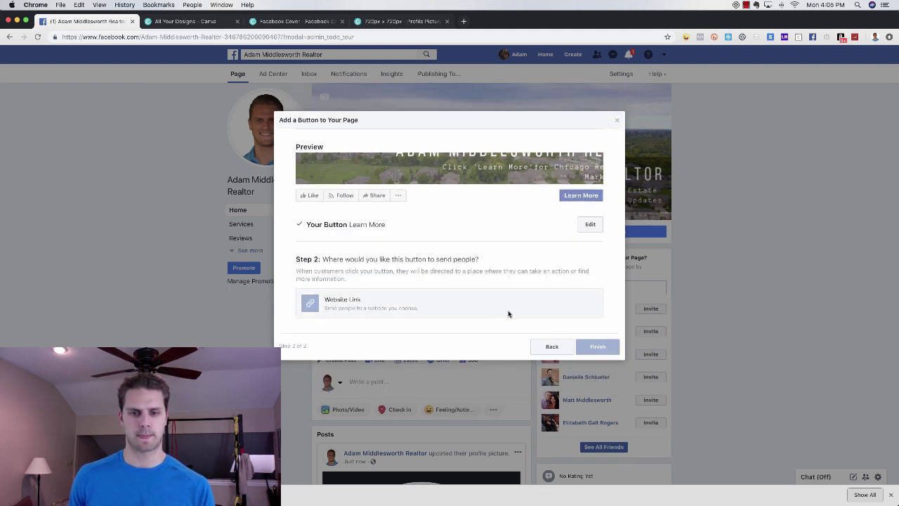
pyautogui.click(379, 302)
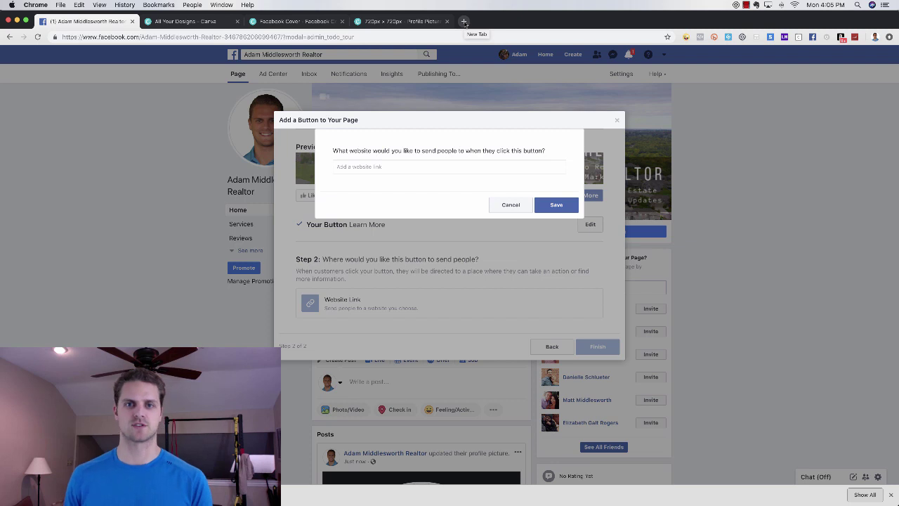
# - Load the ManyChat dashboard in a new tab via 'manych', then switch back to Facebook
pyautogui.click(464, 22)
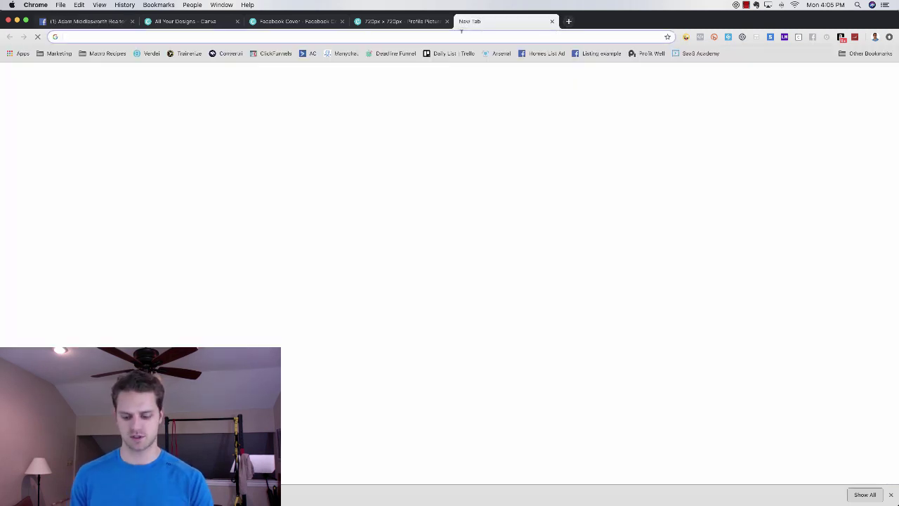
pyautogui.write('manych')
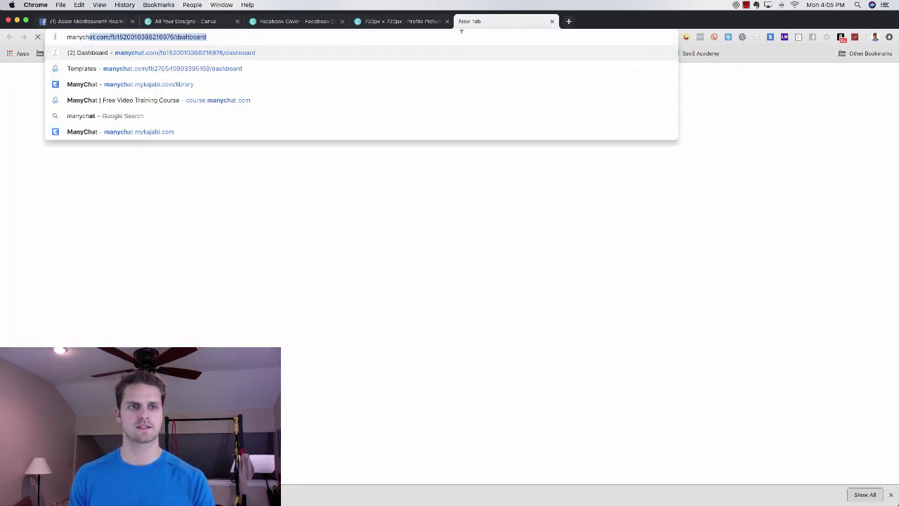
pyautogui.press('Return')
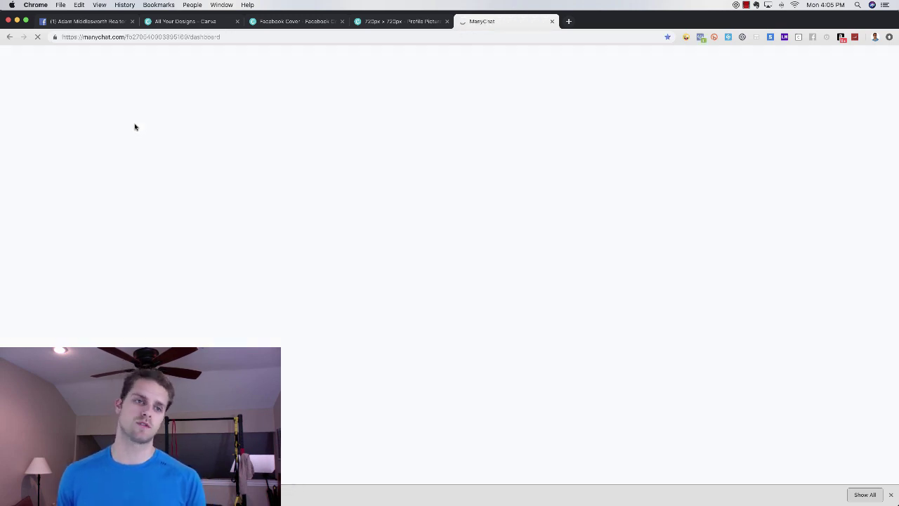
pyautogui.click(104, 22)
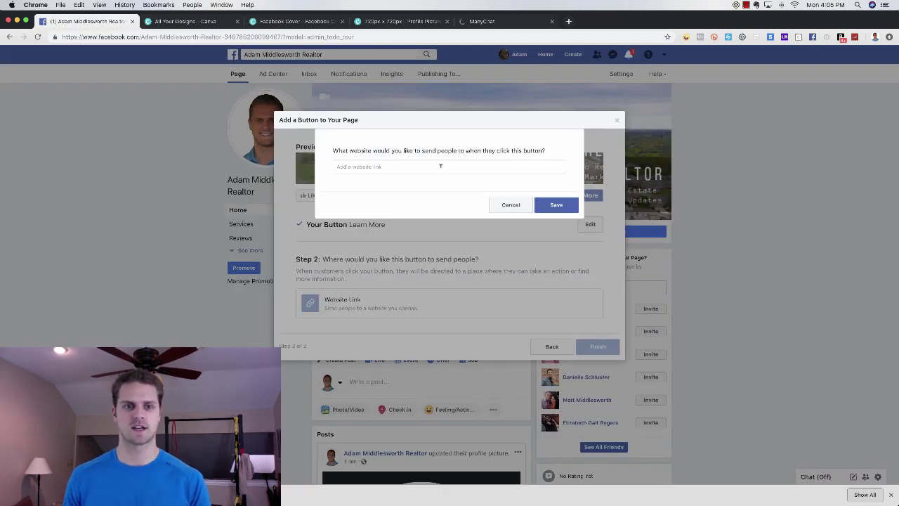
pyautogui.click(404, 173)
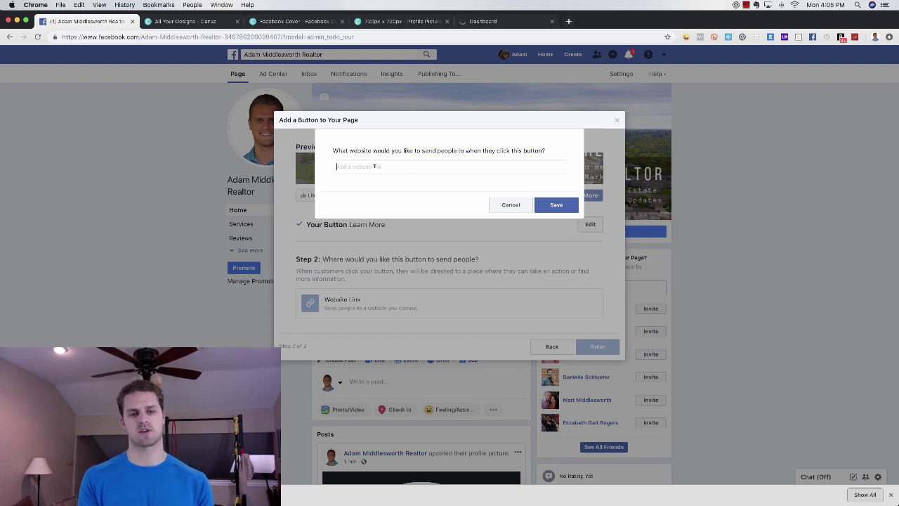
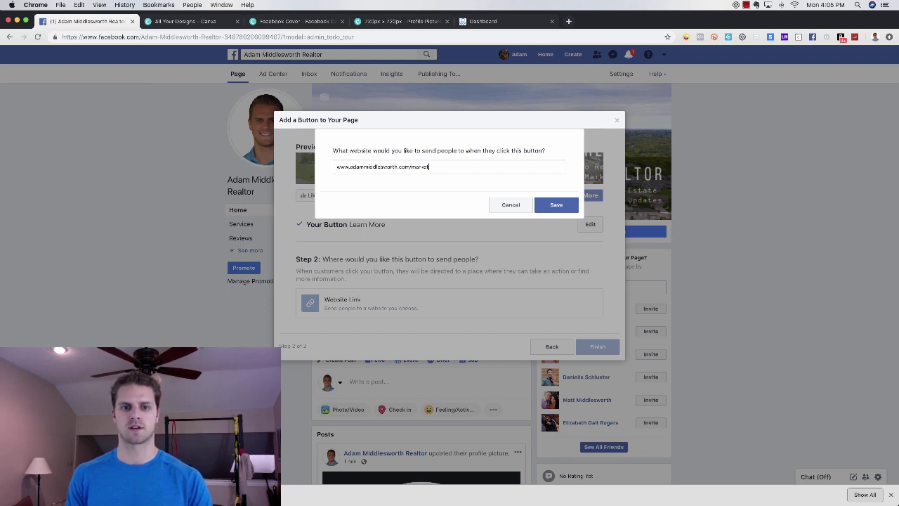
pyautogui.doubleClick(458, 163)
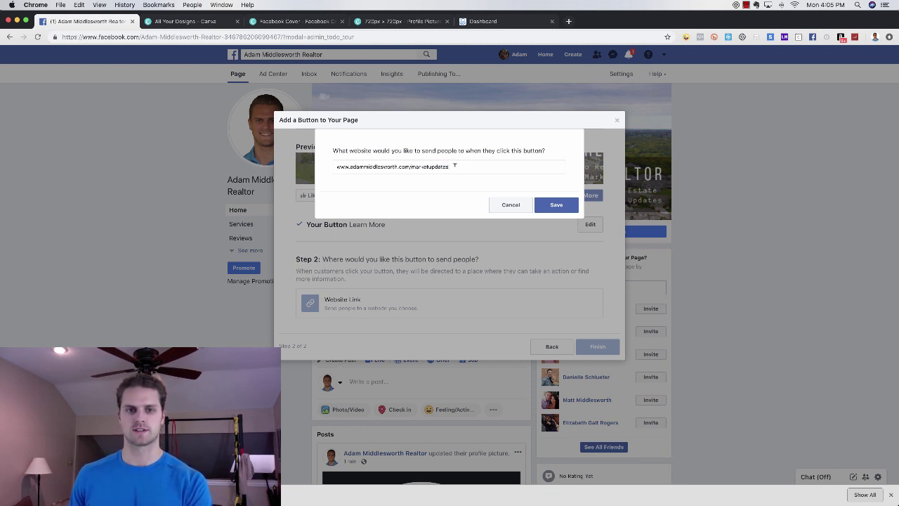
pyautogui.press('BackSpace')
pyautogui.moveTo(421, 167); pyautogui.dragTo(299, 165)
pyautogui.press('BackSpace')
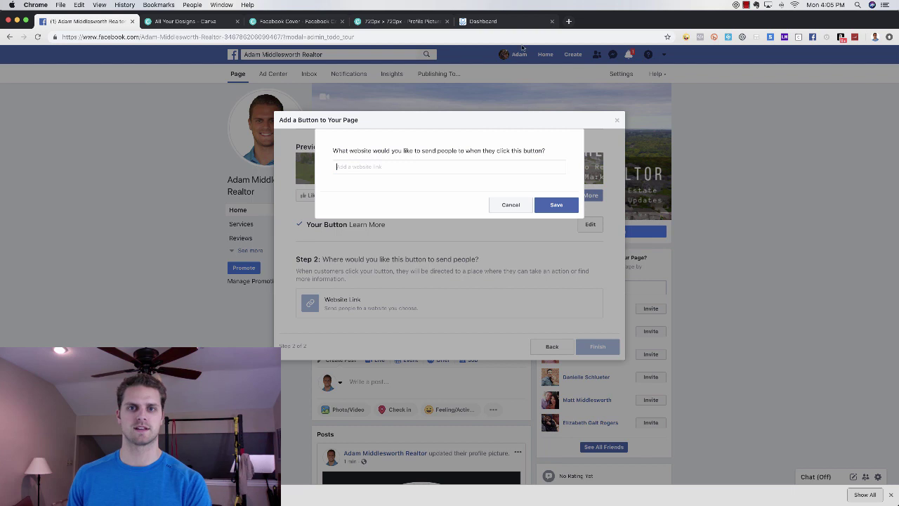
# - Create a Messenger Ref URL growth tool named 'Market Updates' in ManyChat's Growth Tools
pyautogui.click(503, 22)
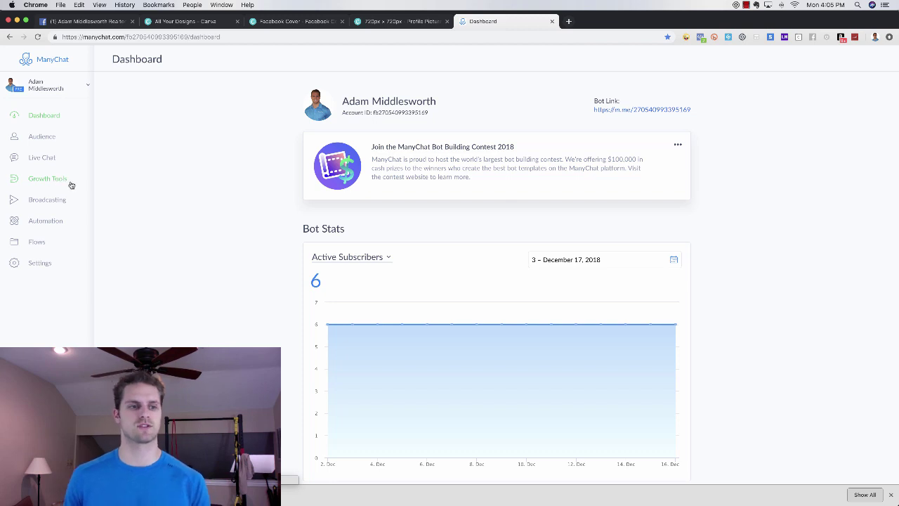
pyautogui.click(49, 180)
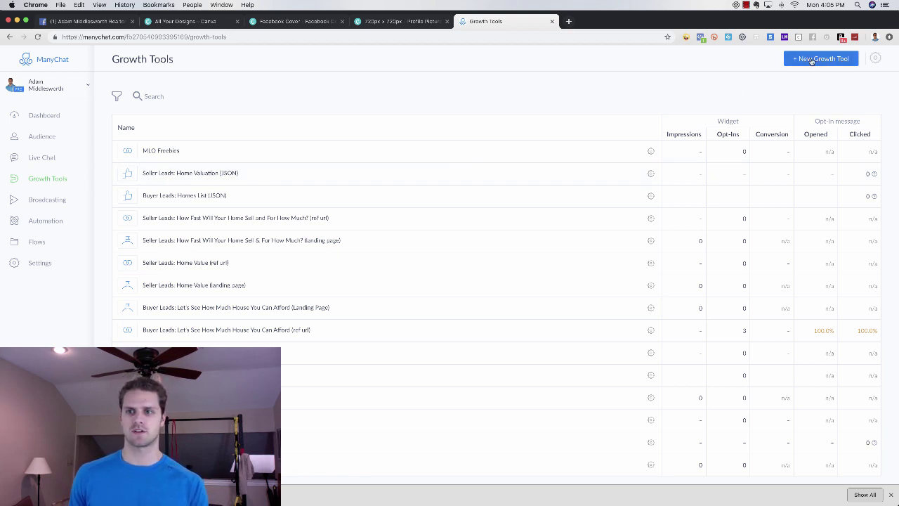
pyautogui.click(812, 61)
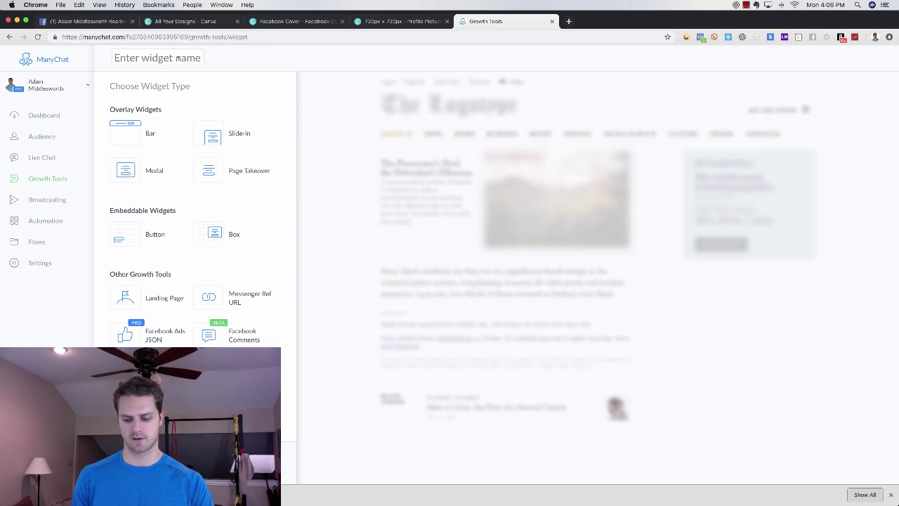
pyautogui.write('Market Updates')
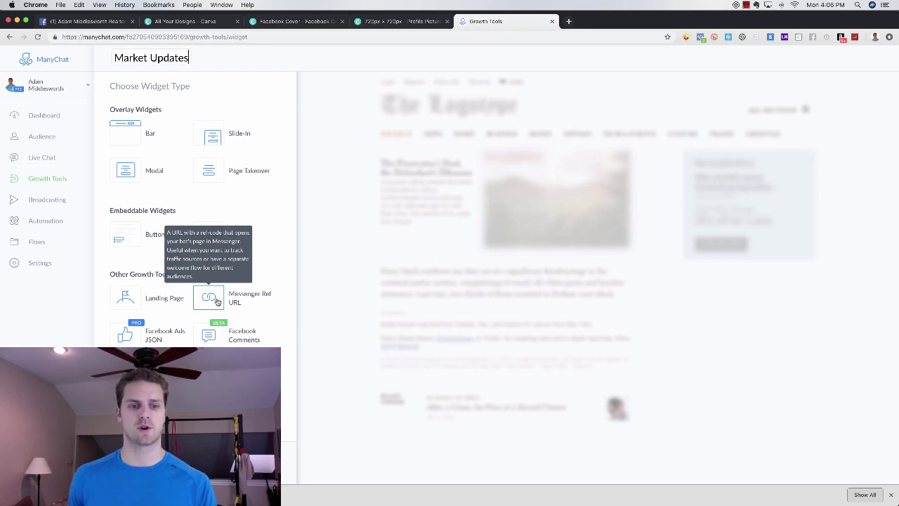
pyautogui.click(211, 292)
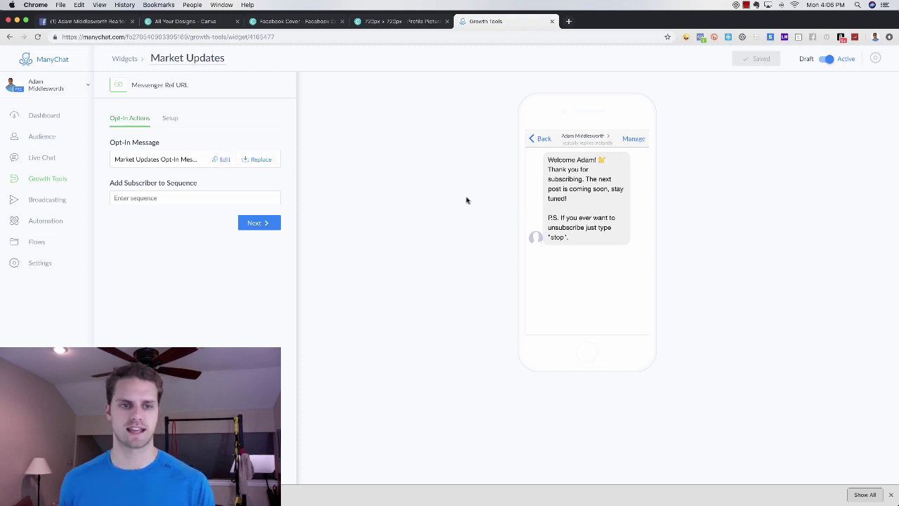
# - Replace the opt-in text with 'Hey {First Name}, thanks for requesting market updates.'
pyautogui.click(223, 159)
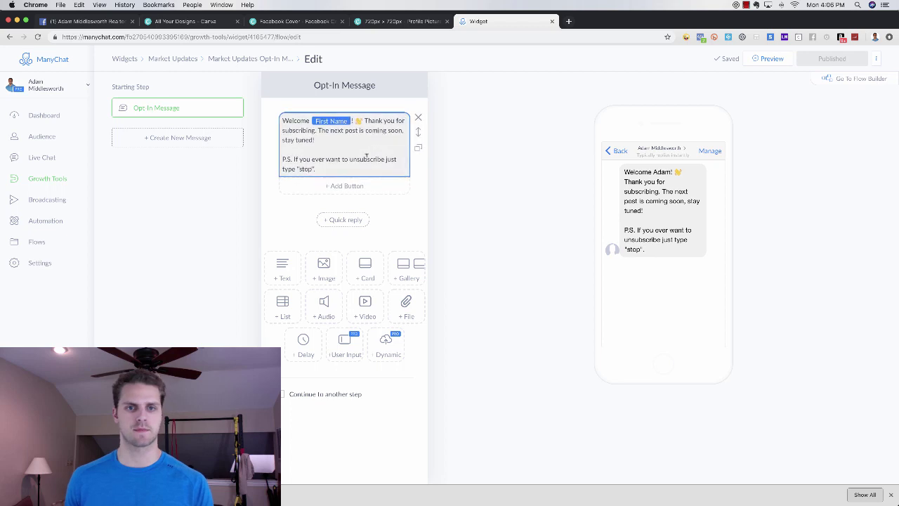
pyautogui.moveTo(317, 169); pyautogui.dragTo(327, 111)
pyautogui.write('Hey')
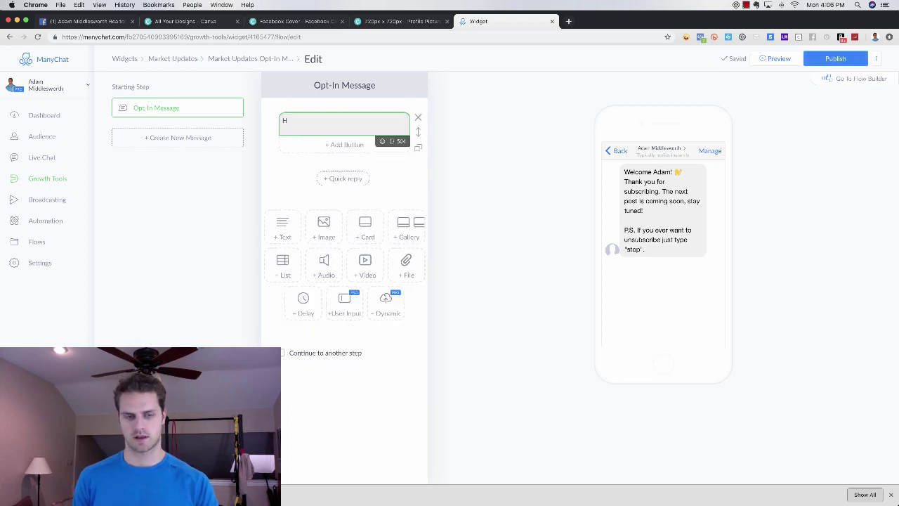
pyautogui.click(392, 141)
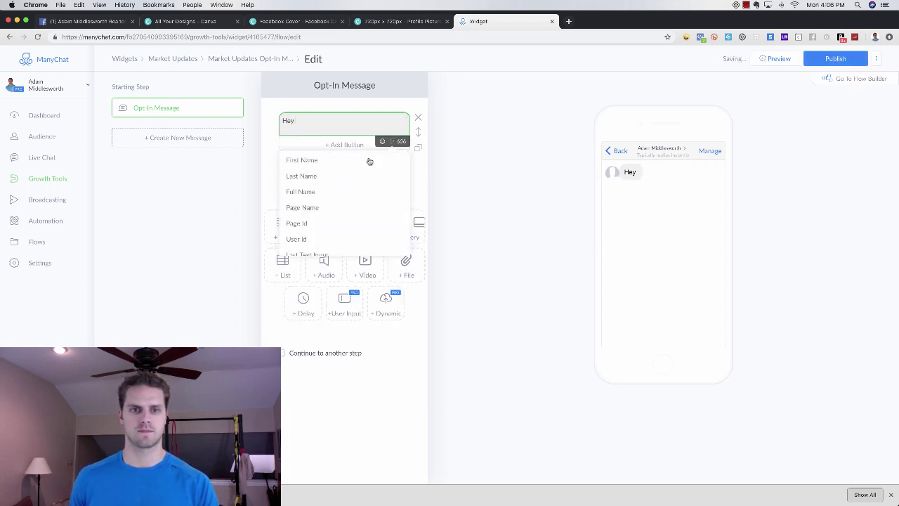
pyautogui.click(338, 161)
pyautogui.click(345, 120)
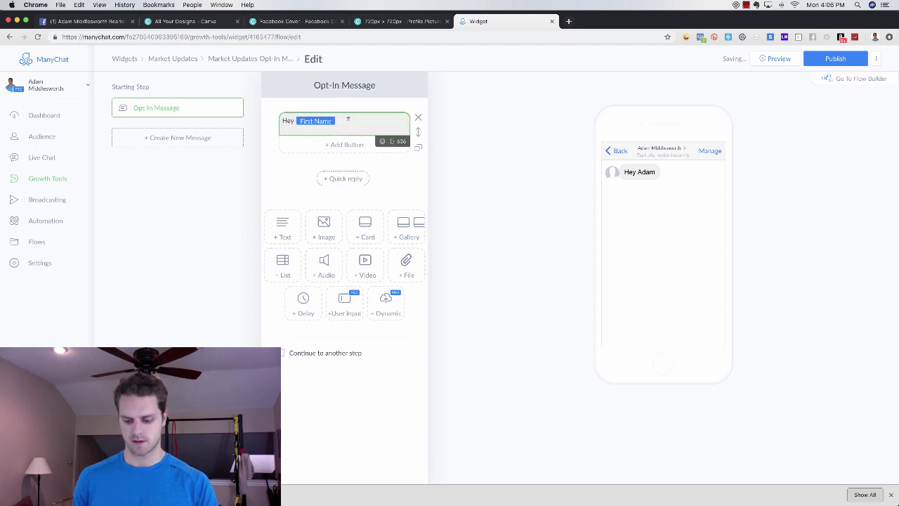
pyautogui.write(', thanks for reques')
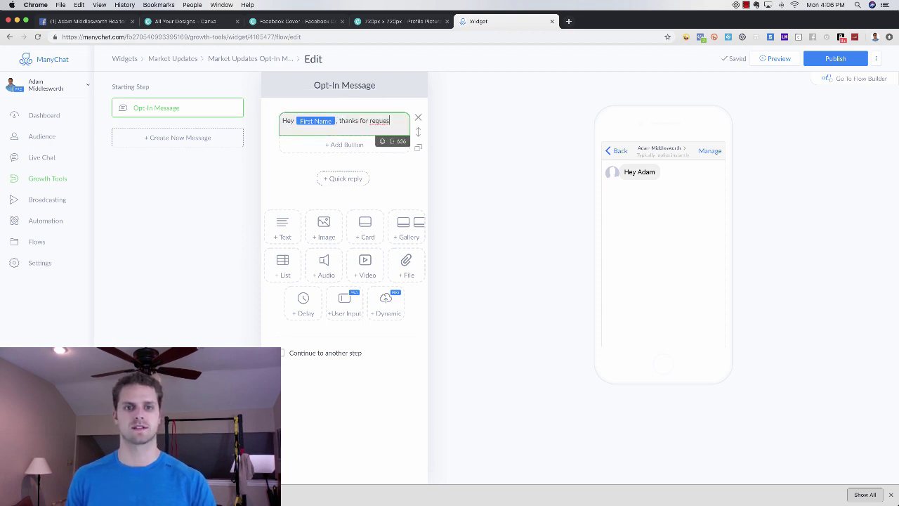
pyautogui.write('ting market up')
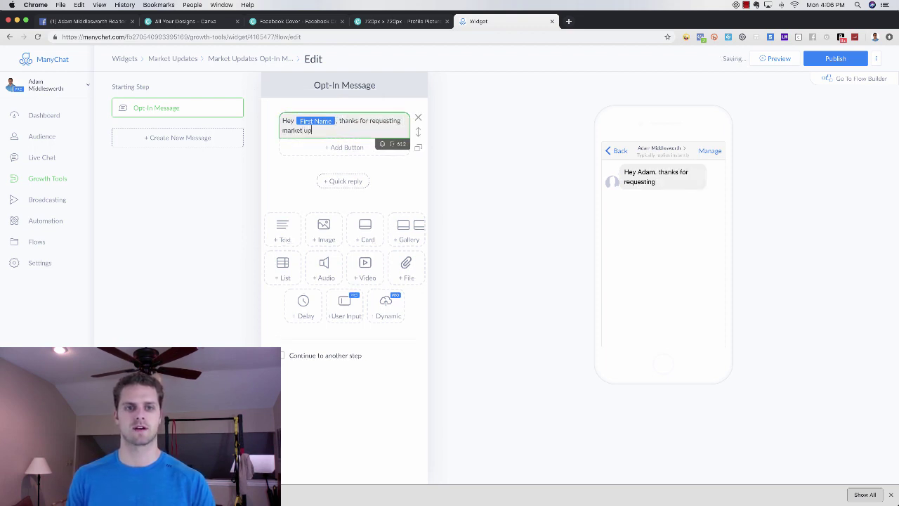
pyautogui.write(' dates.')
# - Add a second paragraph: 'Click the button below to get weekly market report updates.'
pyautogui.press('Return')
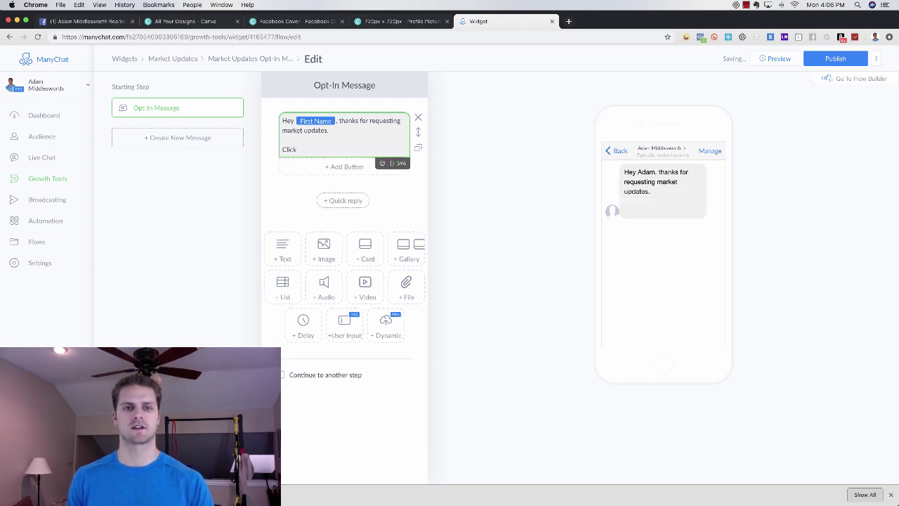
pyautogui.write('Click the button ')
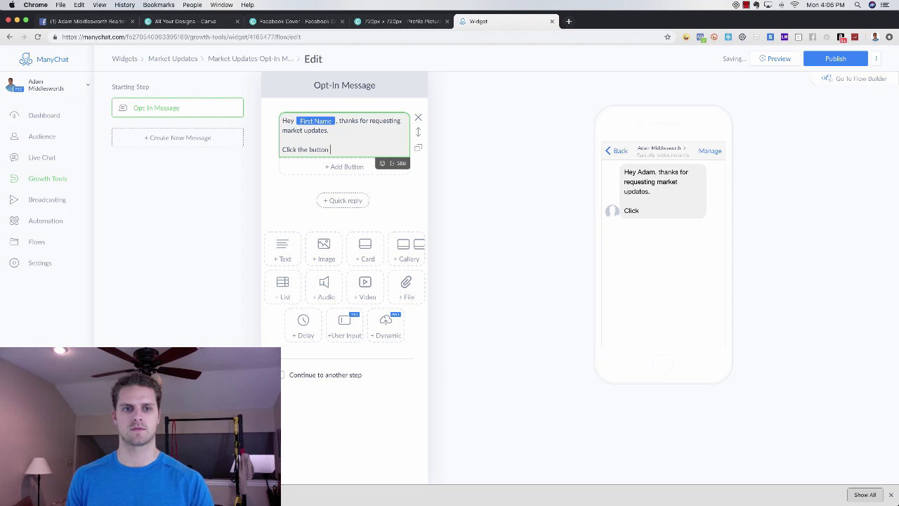
pyautogui.write('below to get weekly')
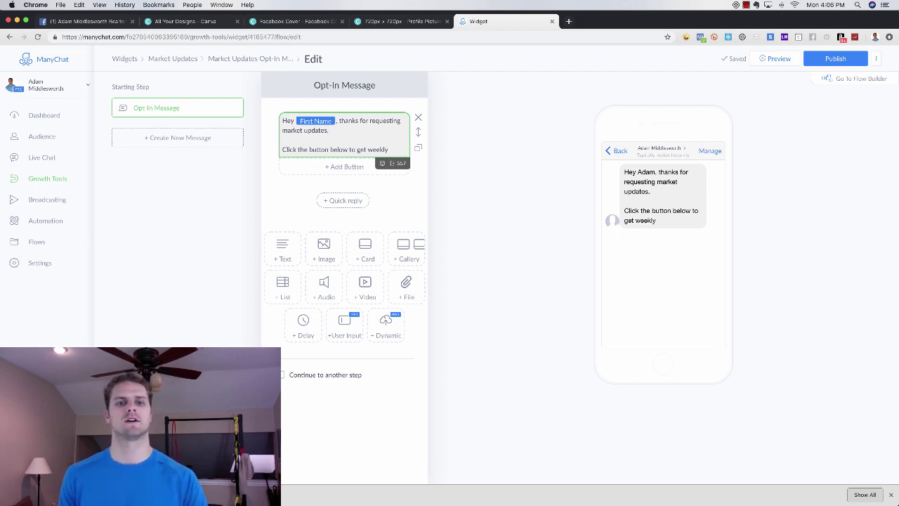
pyautogui.write('arket repor')
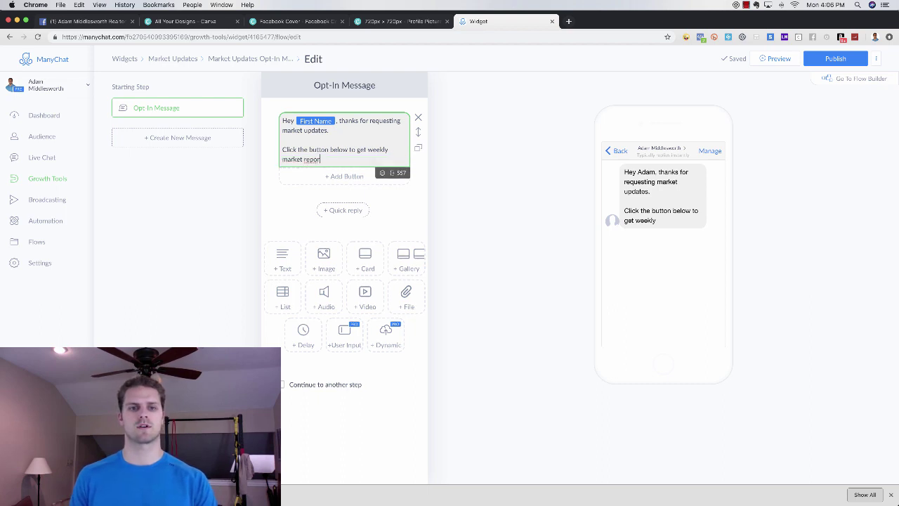
pyautogui.write('t updates')
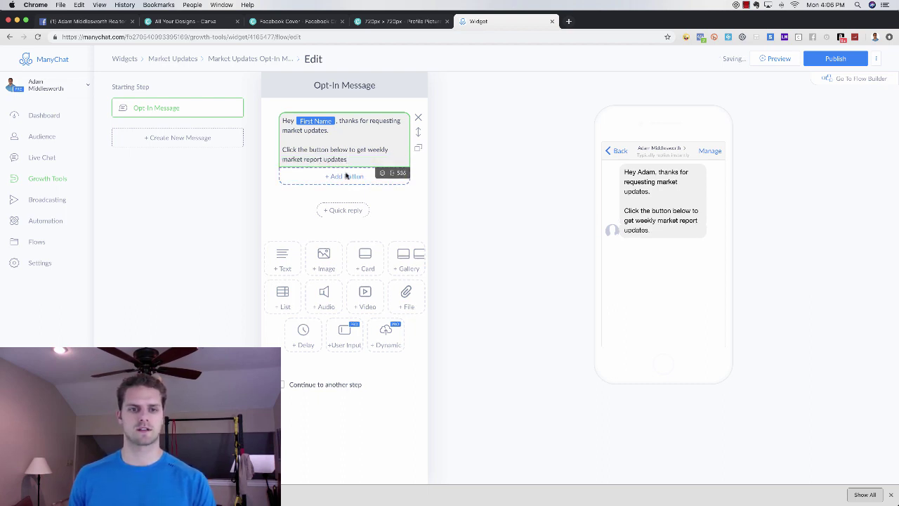
pyautogui.click(356, 177)
pyautogui.press('BackSpace')
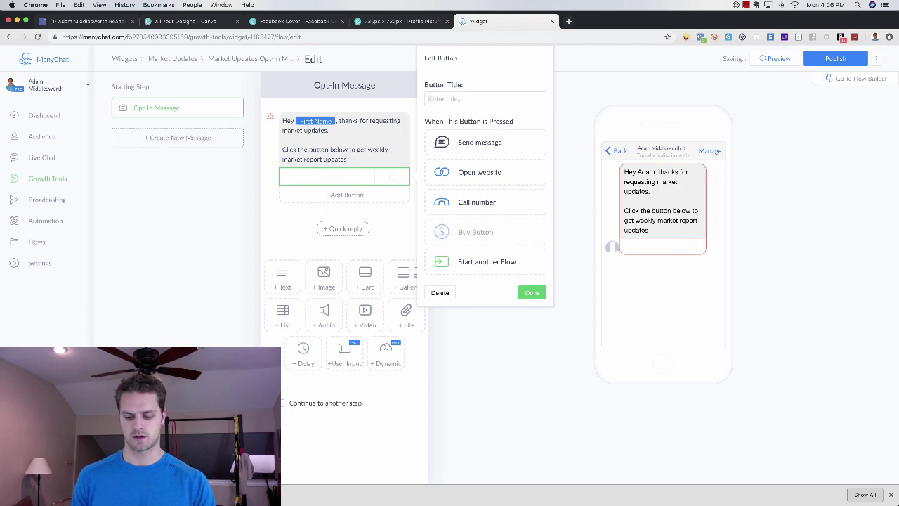
pyautogui.write('Get Mar')
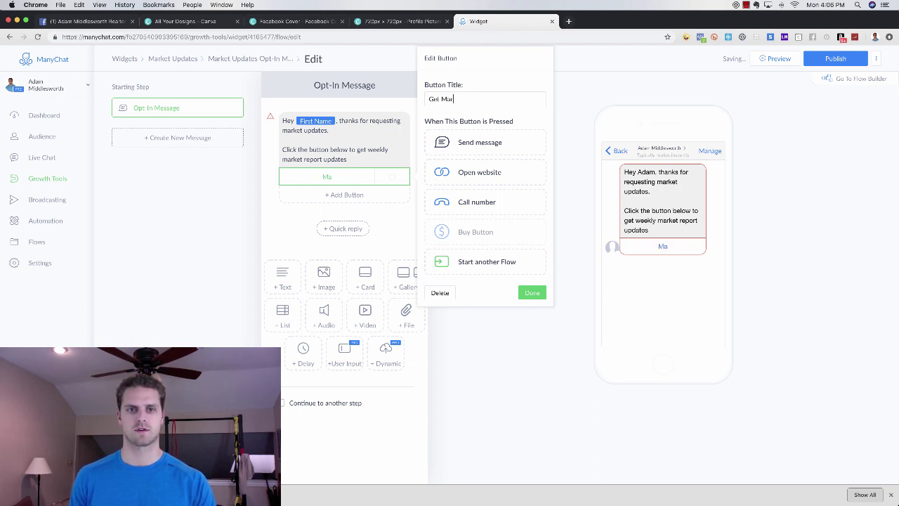
pyautogui.write('ket Updates')
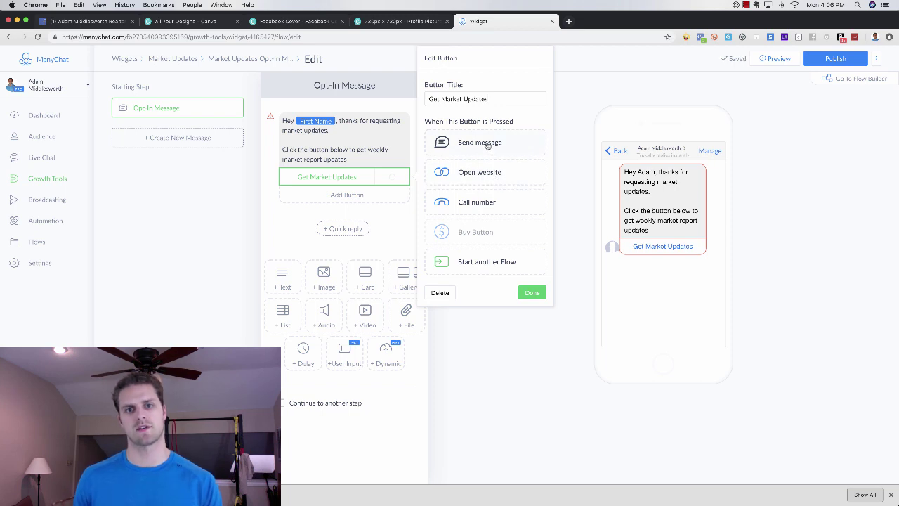
pyautogui.click(487, 175)
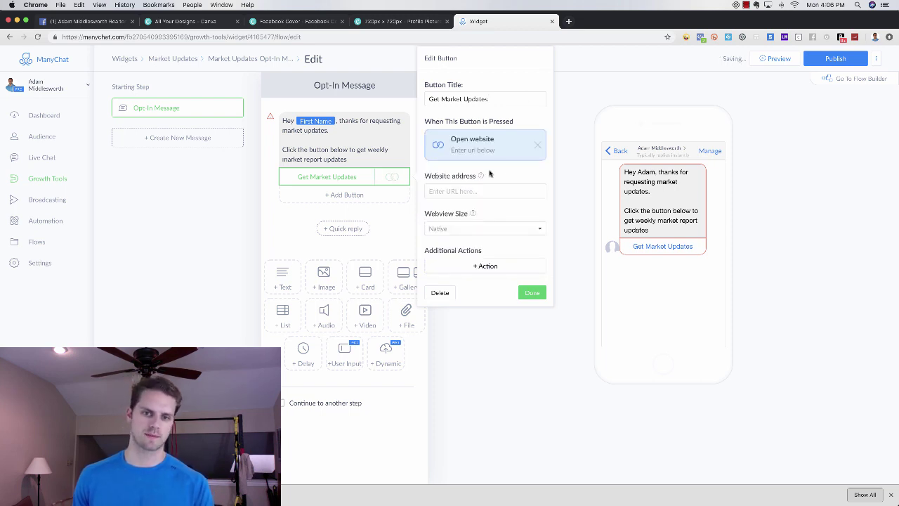
pyautogui.click(475, 189)
pyautogui.write('www.go')
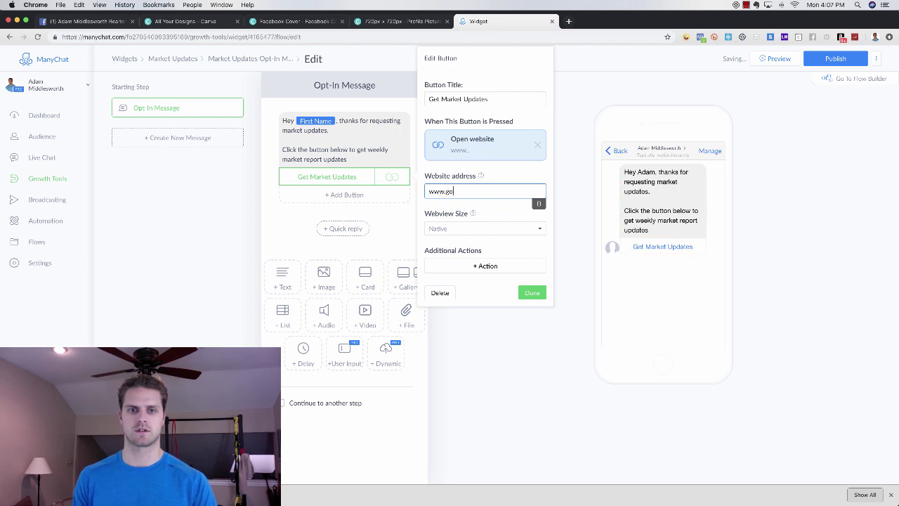
pyautogui.write('ogle.com')
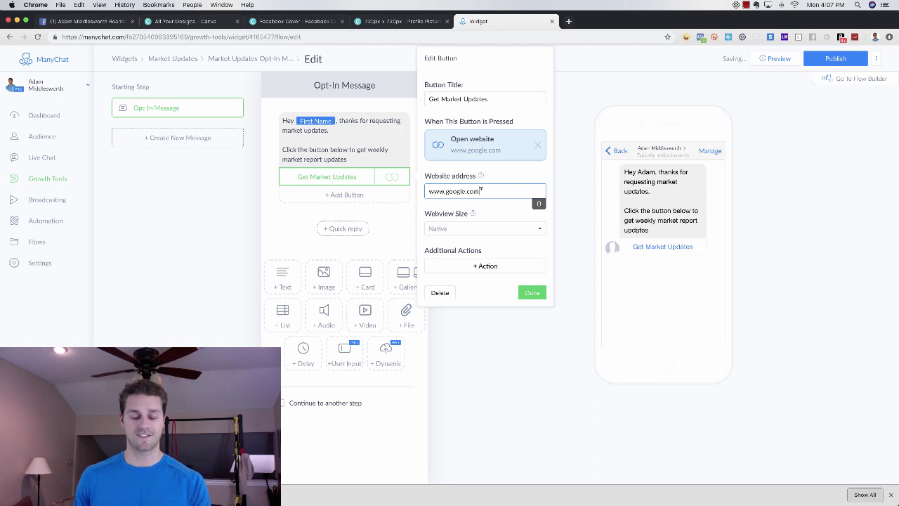
pyautogui.click(533, 293)
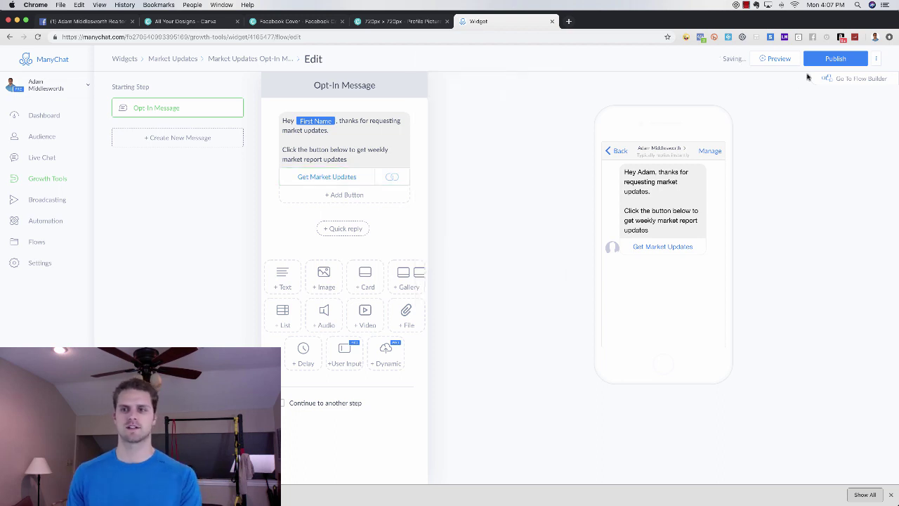
pyautogui.click(833, 59)
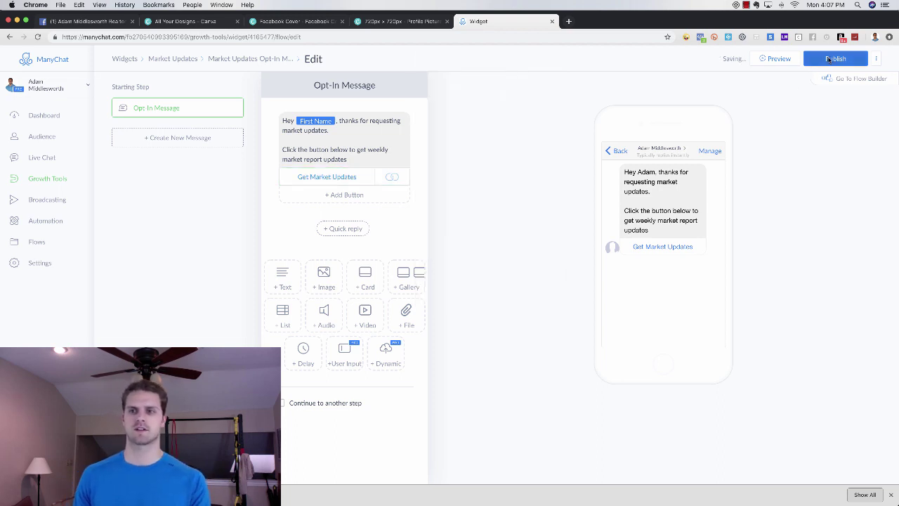
# - Give the Market Updates widget the custom ref 'marketupdates' and save it
pyautogui.click(274, 60)
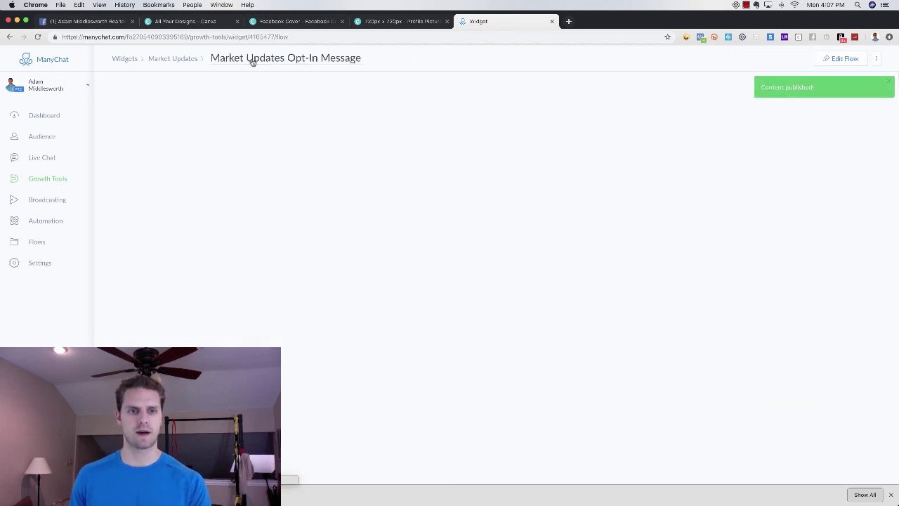
pyautogui.click(185, 61)
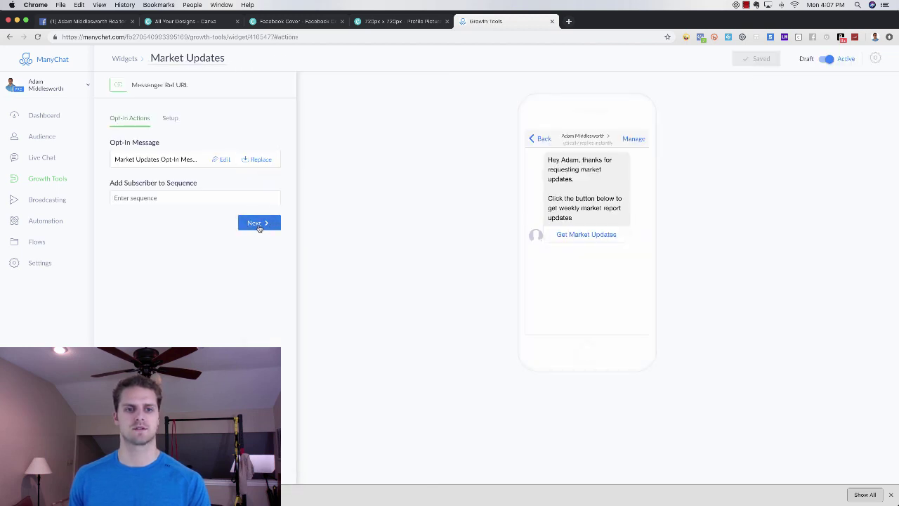
pyautogui.click(260, 224)
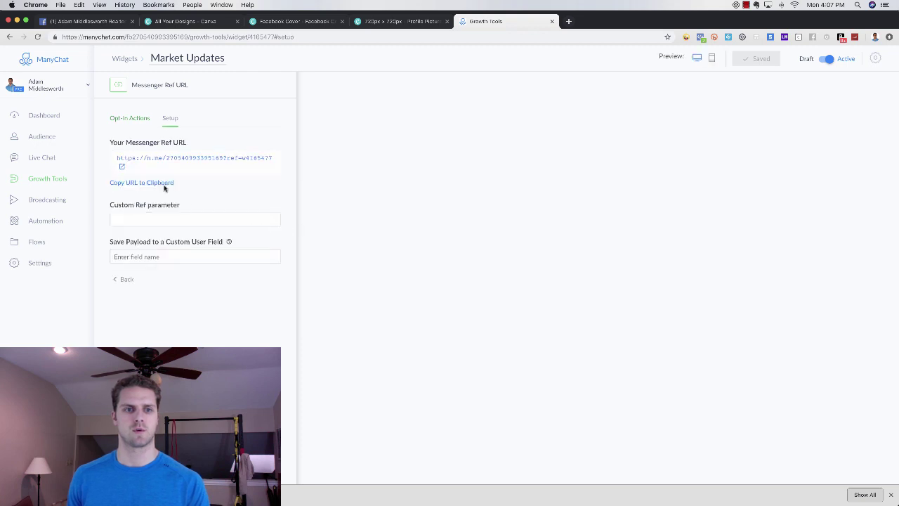
pyautogui.write('marketu')
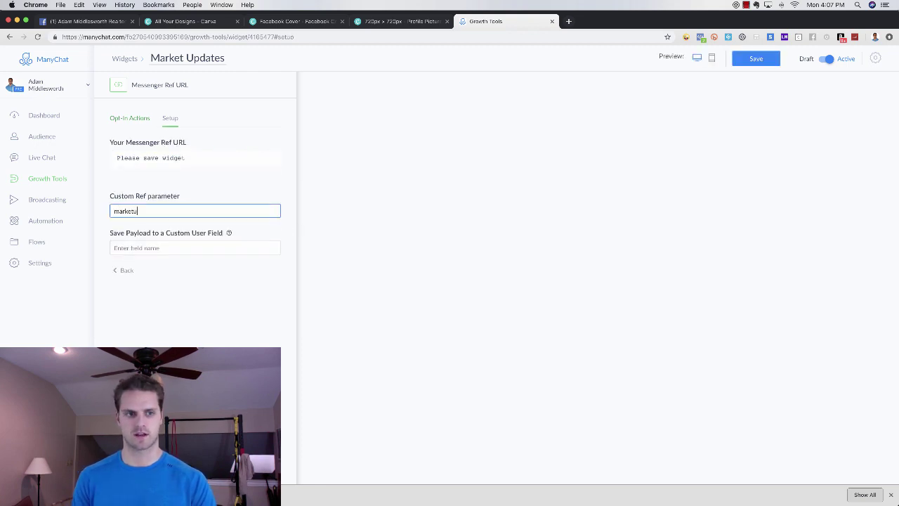
pyautogui.write('pdates')
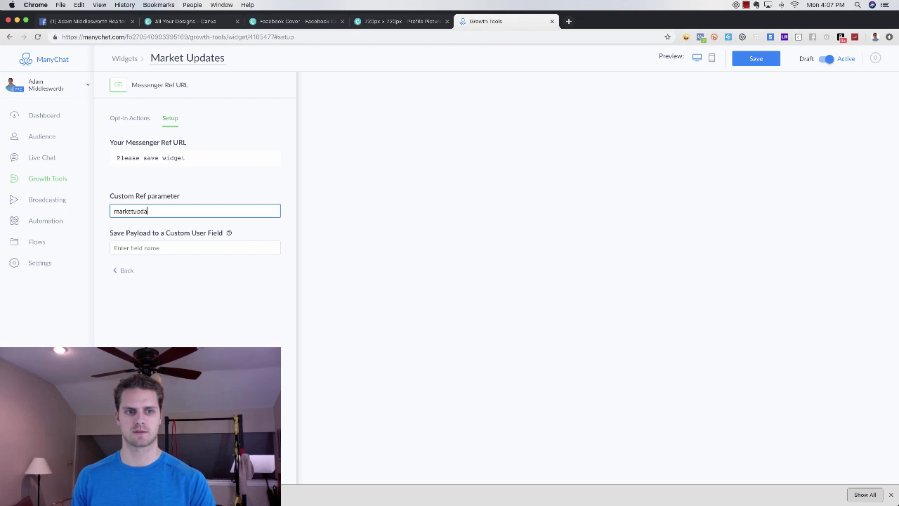
pyautogui.click(751, 63)
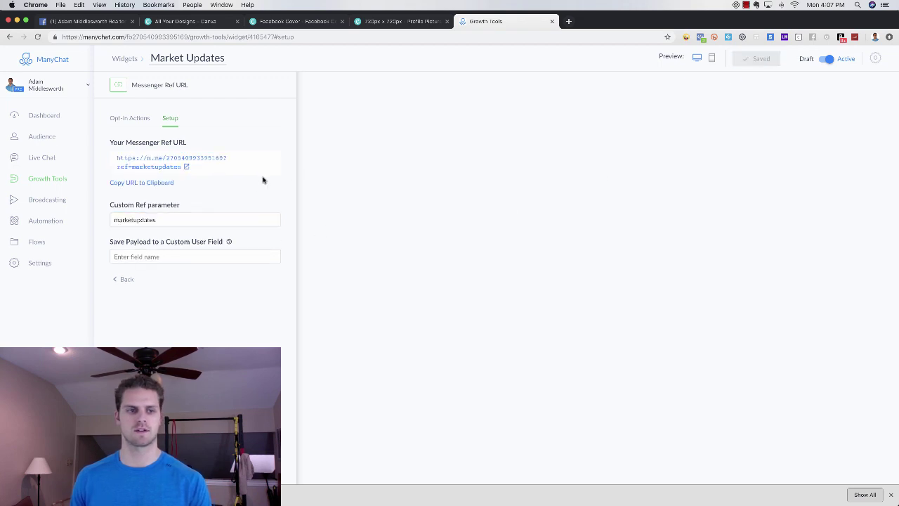
# - Paste the copied Messenger ref URL as the Learn More button's website and finish setup
pyautogui.click(147, 184)
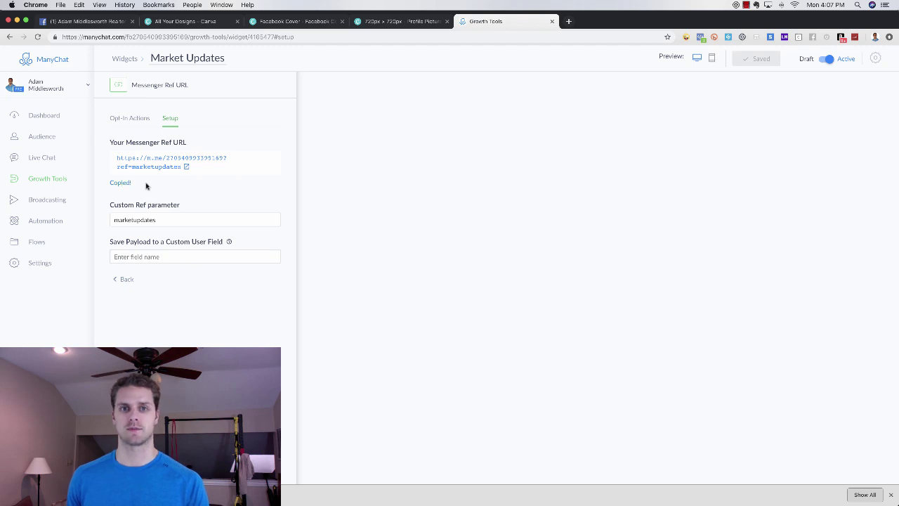
pyautogui.click(109, 23)
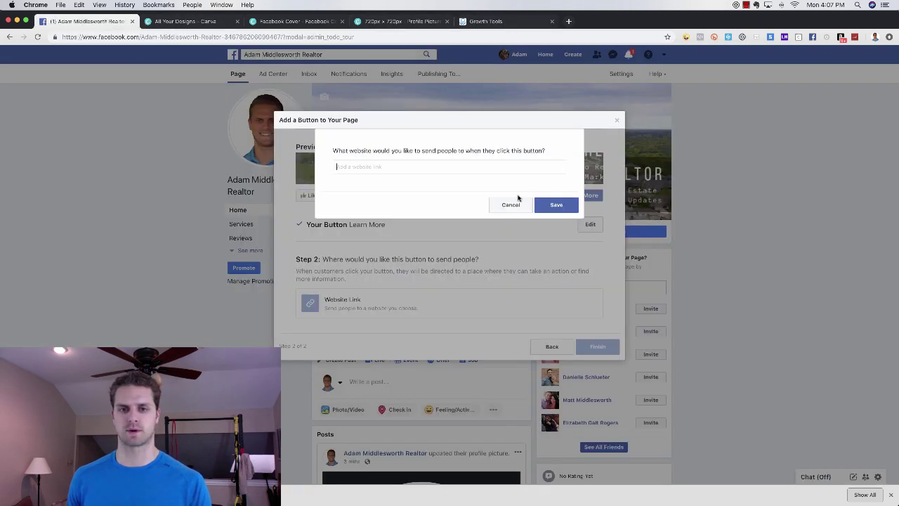
pyautogui.press('super+v')
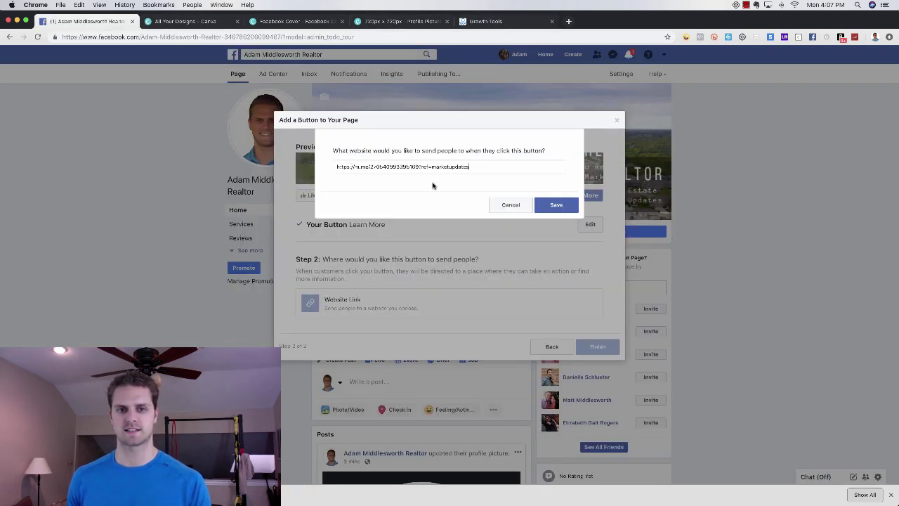
pyautogui.click(557, 206)
pyautogui.click(597, 313)
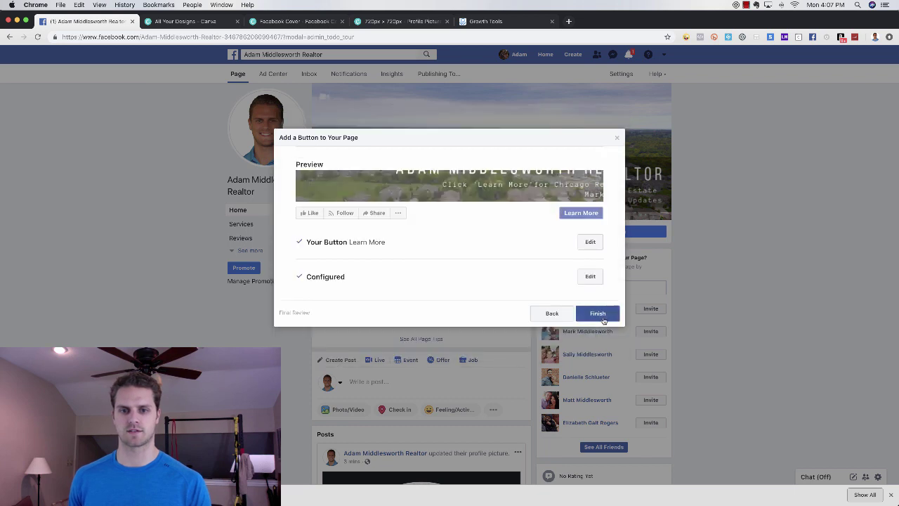